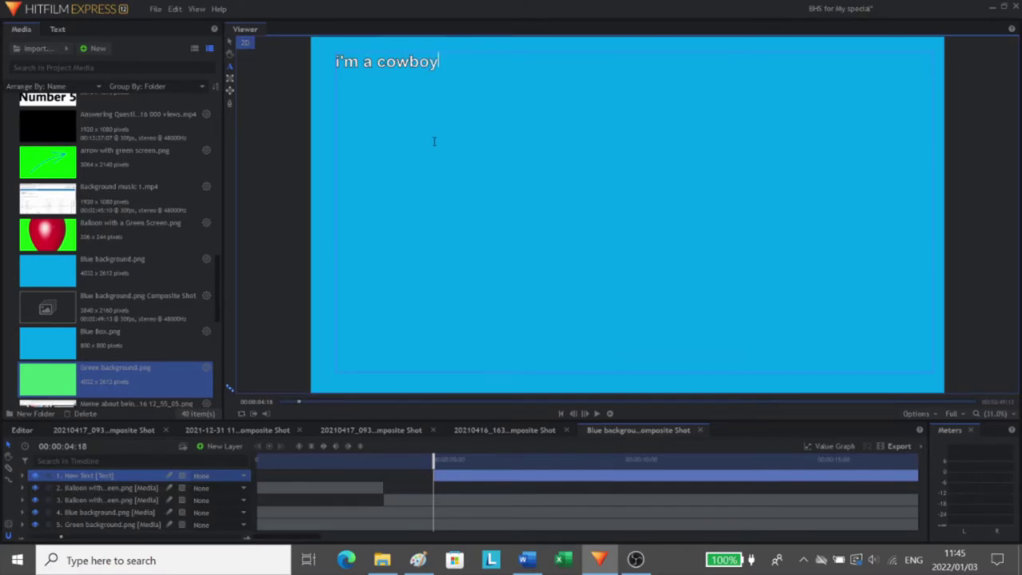
# - Set the font size of all the "i'm a cowboy" text to 535
pyautogui.hotkey('ctrl', 'a')
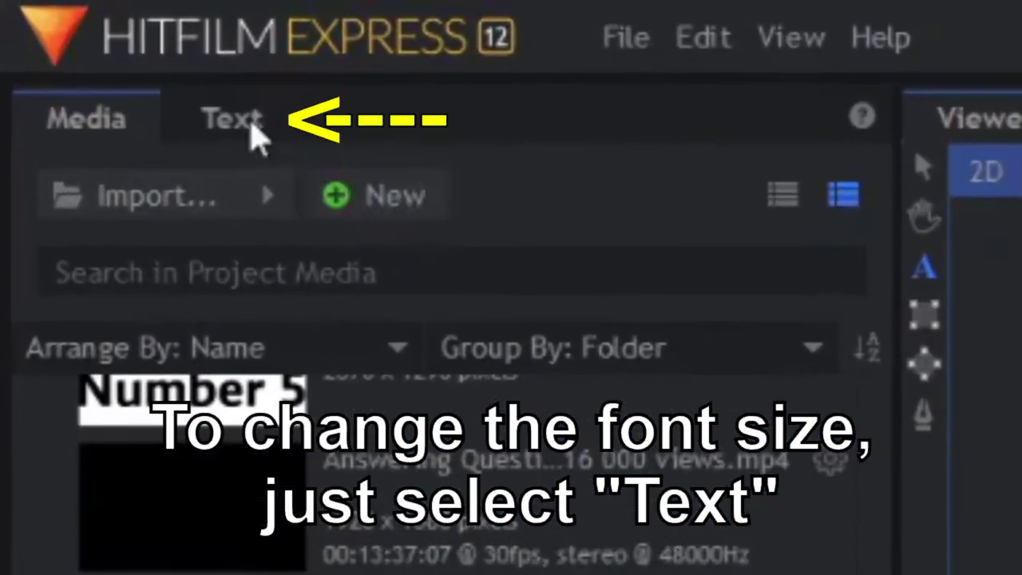
pyautogui.click(59, 30)
pyautogui.click(218, 339)
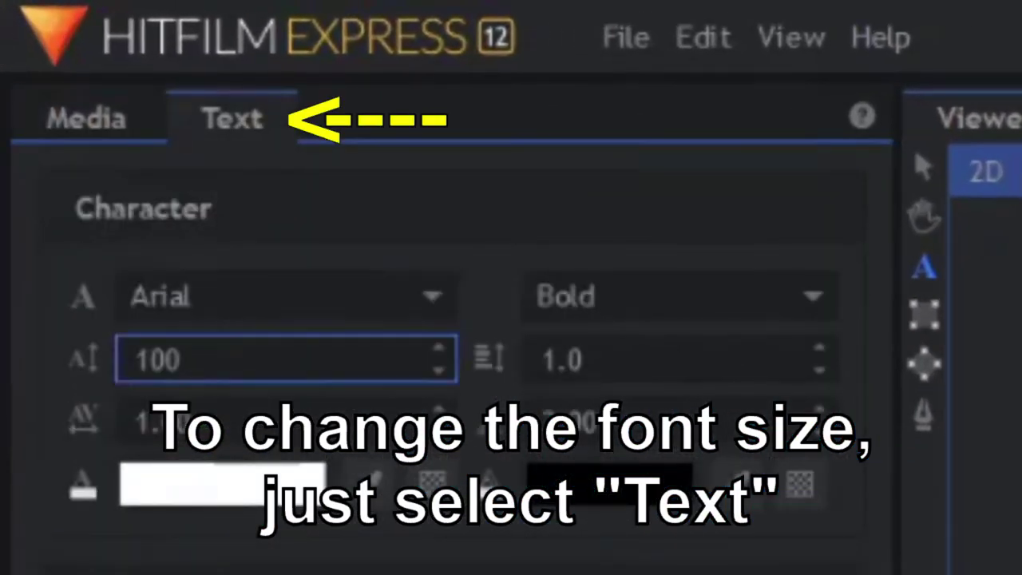
pyautogui.write('160')
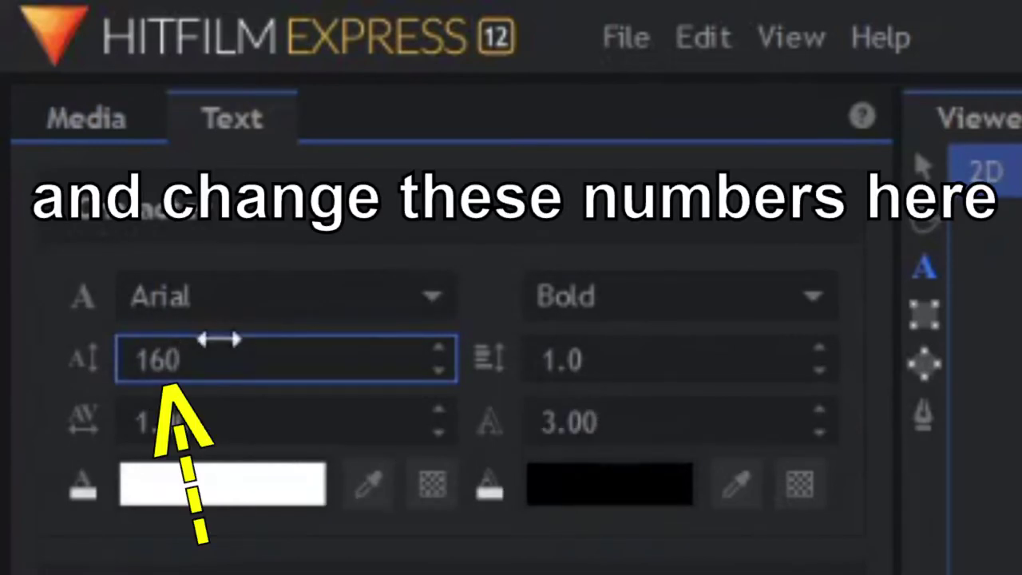
pyautogui.moveTo(219, 359); pyautogui.dragTo(495, 359)
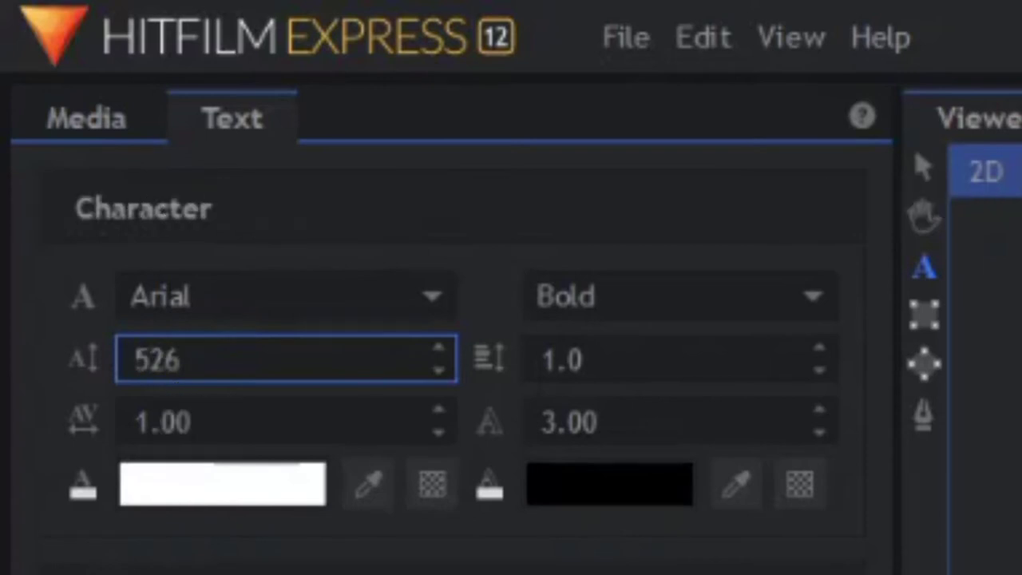
# - Try the Regular font style on the text, then return it to Bold
pyautogui.click(564, 300)
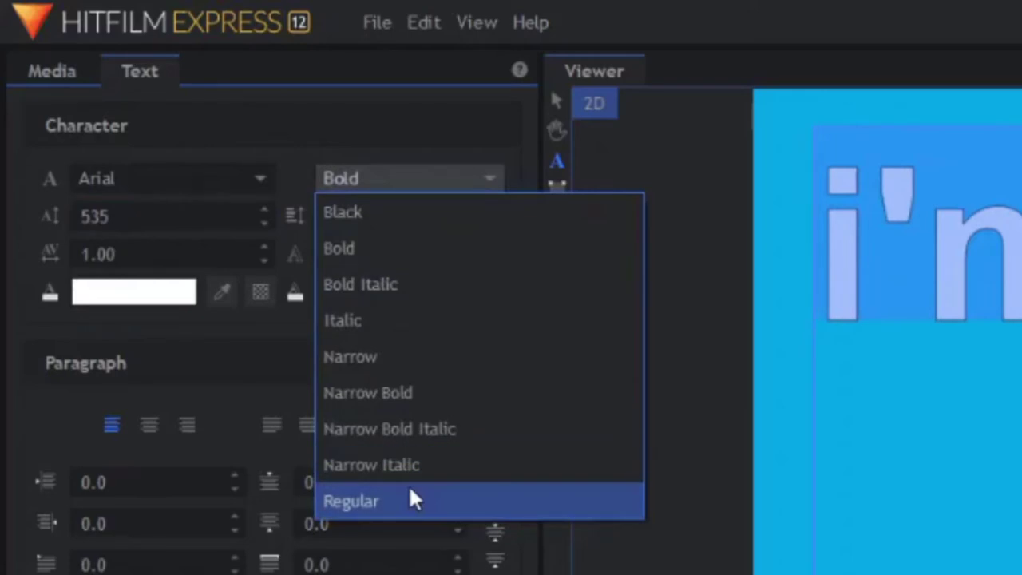
pyautogui.click(411, 489)
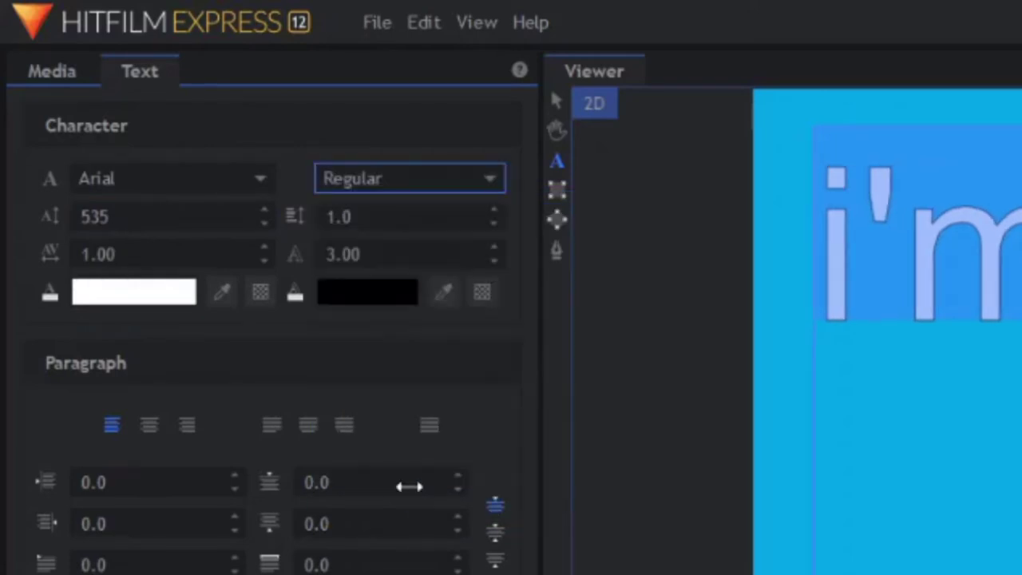
pyautogui.click(388, 179)
pyautogui.click(391, 256)
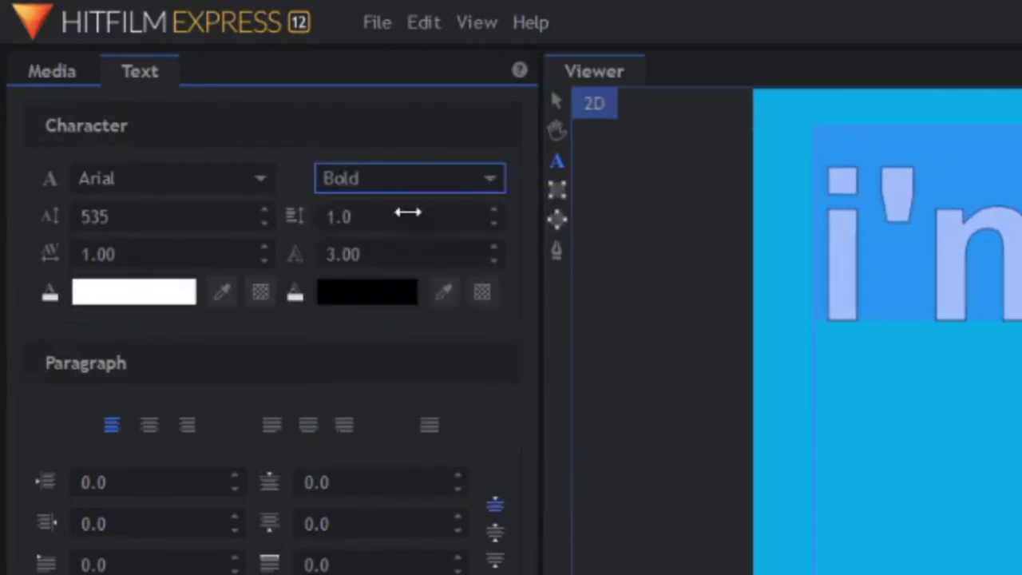
# - Set the outline width of the selected text to 6
pyautogui.click(391, 255)
pyautogui.write('5')
pyautogui.press('Return')
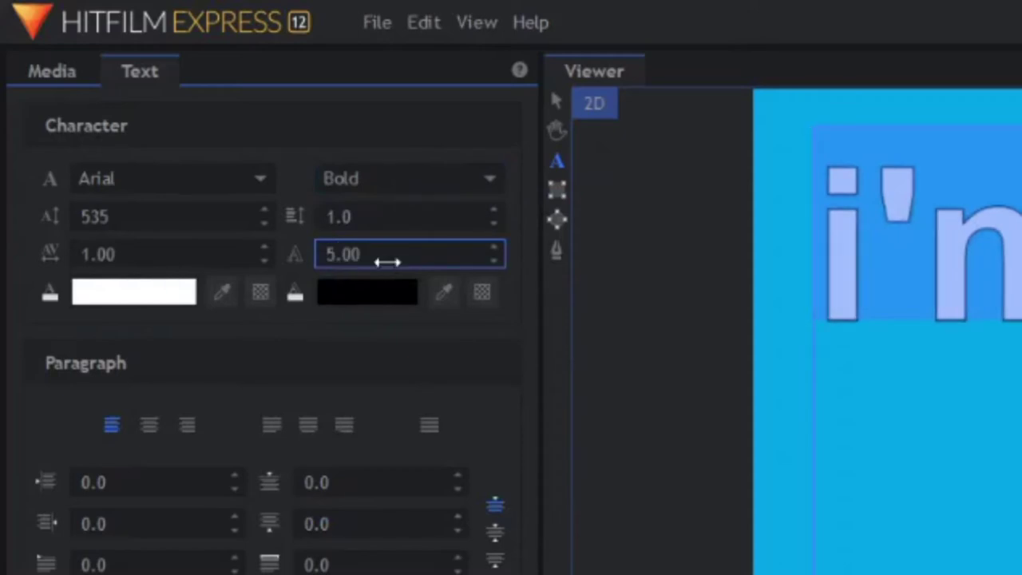
pyautogui.click(389, 257)
pyautogui.write('6')
pyautogui.press('Return')
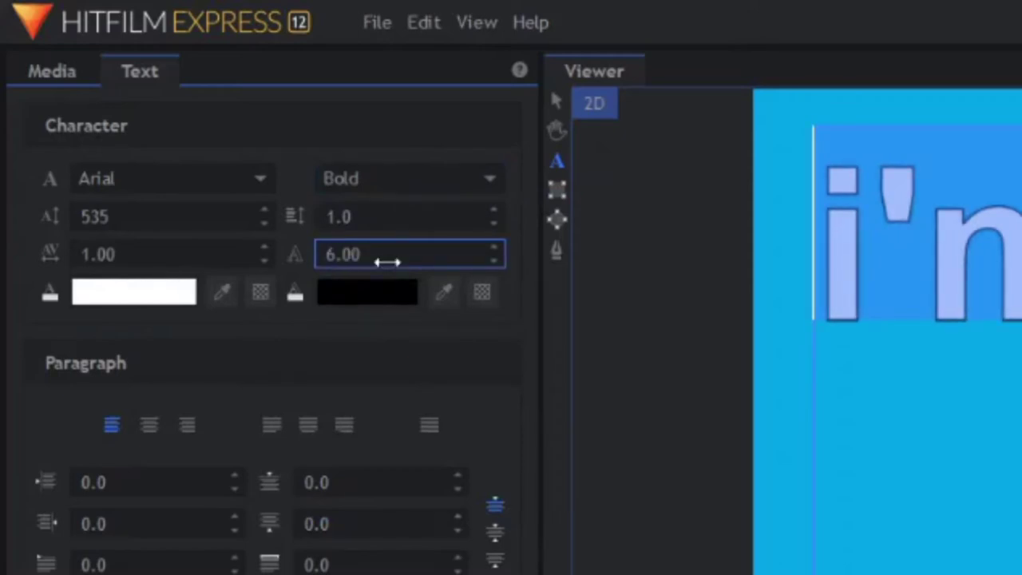
# - Centre-align the text horizontally and move its layer down to about the middle of the blue frame
pyautogui.click(556, 99)
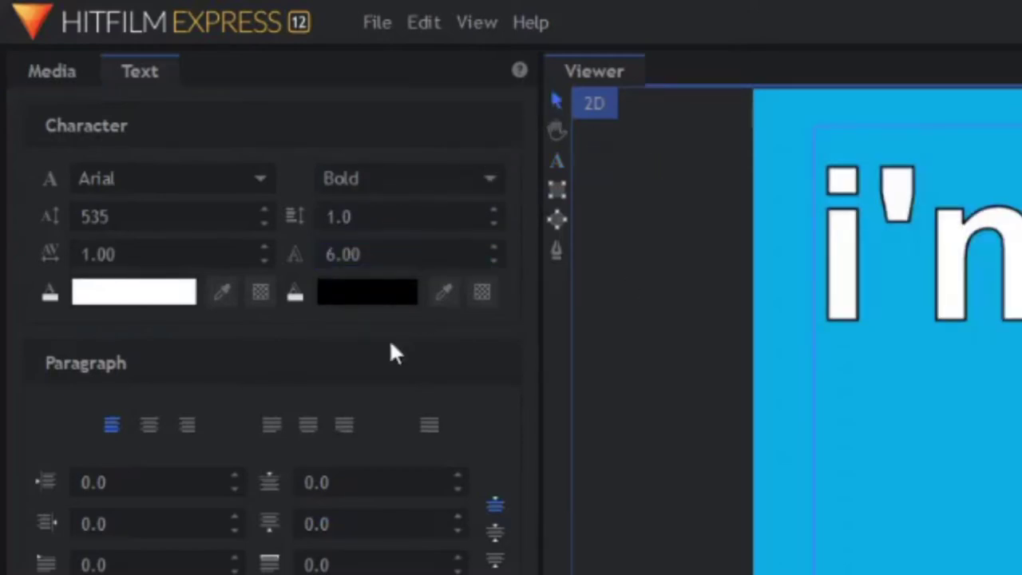
pyautogui.click(146, 424)
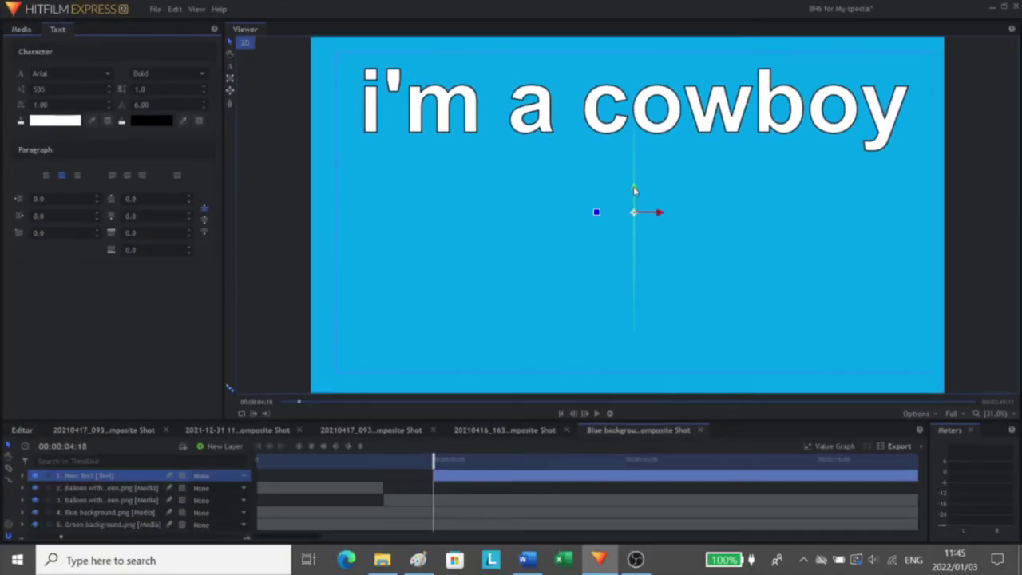
pyautogui.moveTo(634, 190); pyautogui.dragTo(658, 281)
# - Change the text's font to Dubai with the Bold style
pyautogui.click(86, 78)
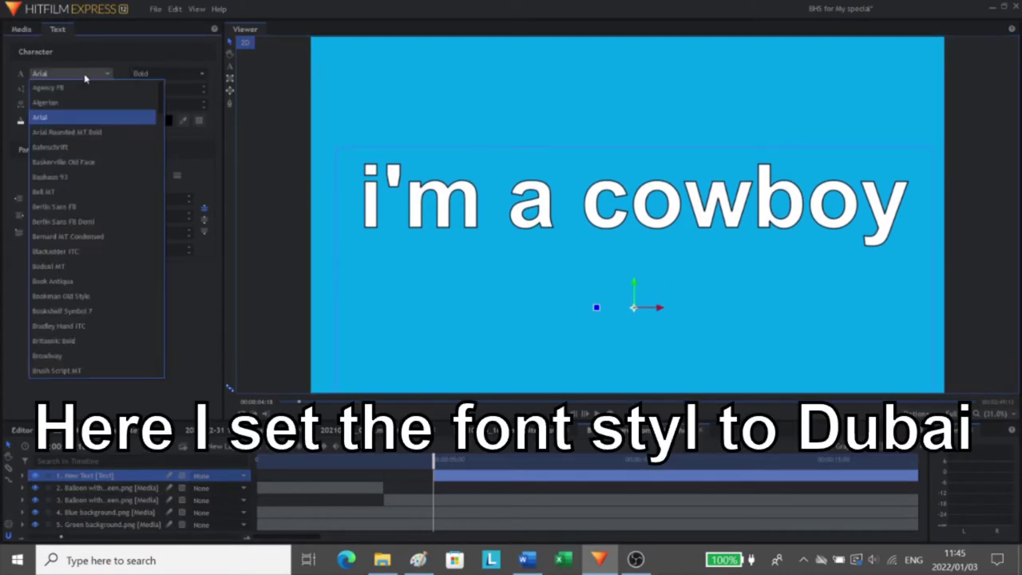
pyautogui.scroll(-10, 92, 255)
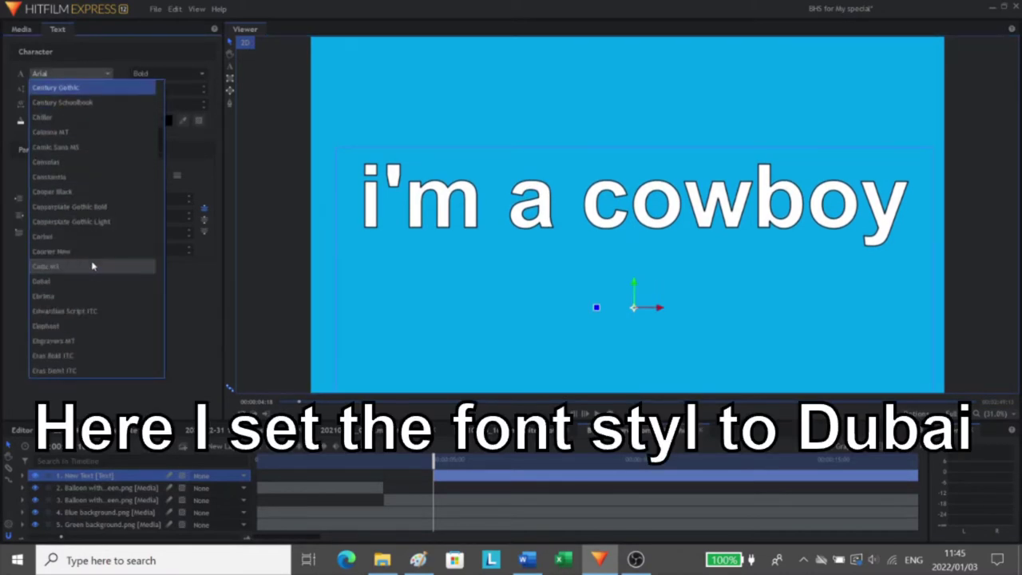
pyautogui.scroll(-3, 93, 266)
pyautogui.scroll(3, 92, 266)
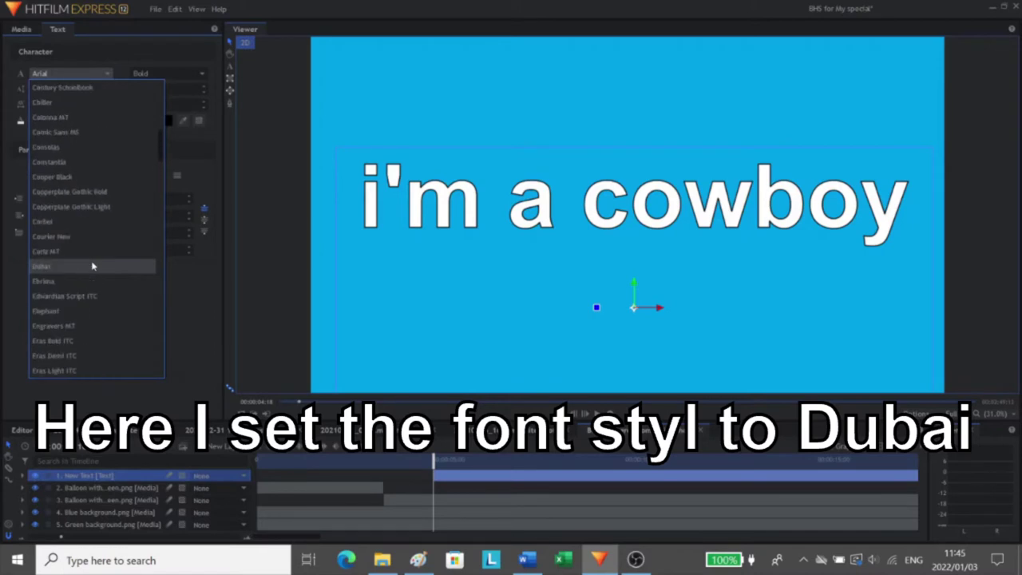
pyautogui.scroll(2, 92, 266)
pyautogui.scroll(2, 92, 266)
pyautogui.scroll(-4, 93, 265)
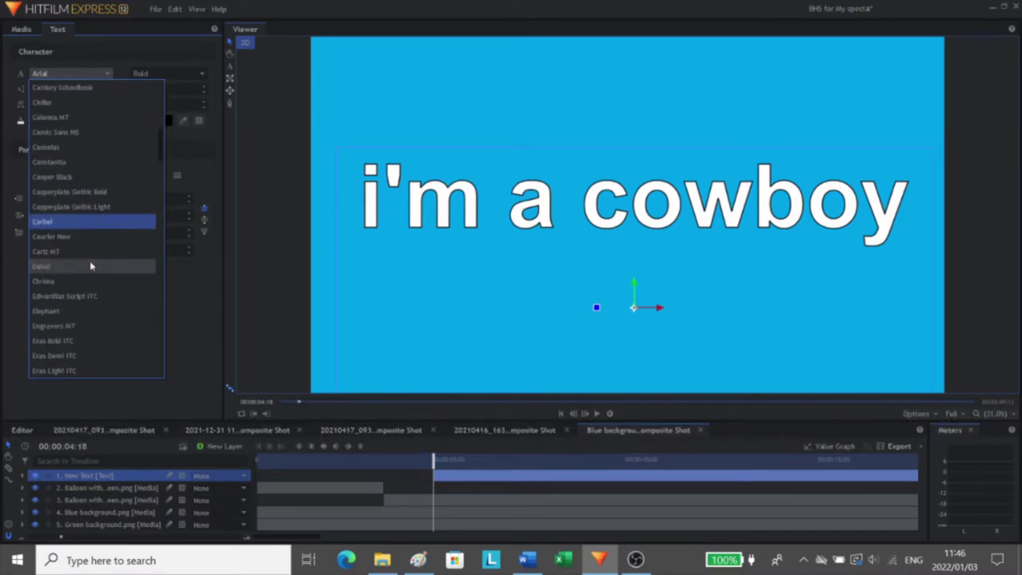
pyautogui.click(85, 269)
pyautogui.click(167, 75)
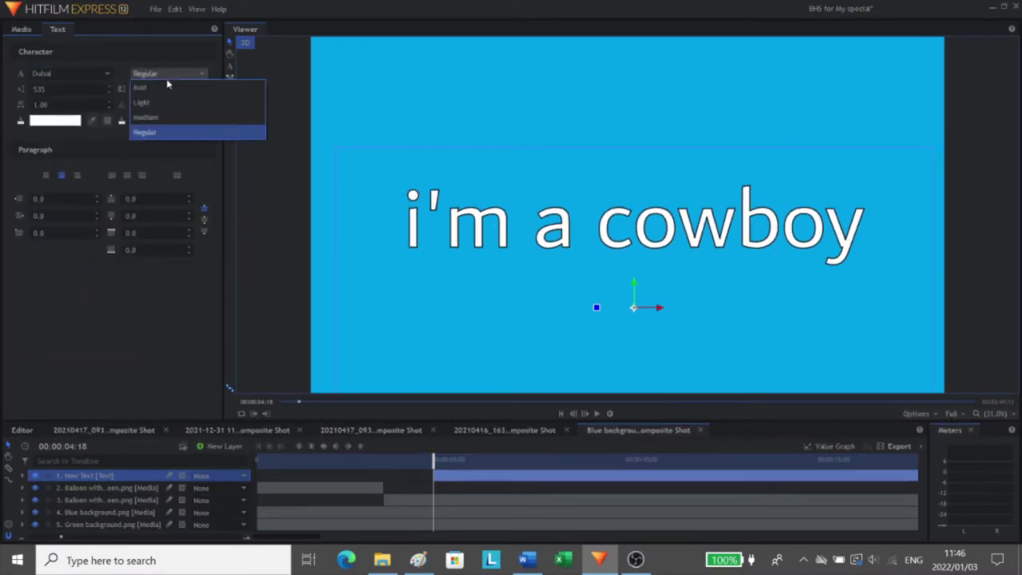
pyautogui.click(166, 87)
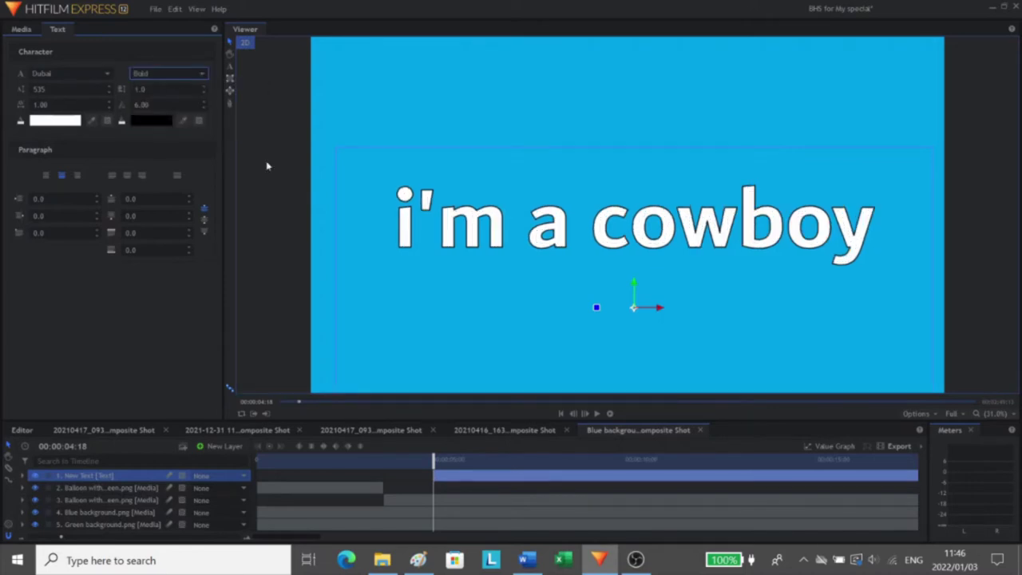
# - Set the text's font size to 600 and move the text up slightly in the frame
pyautogui.moveTo(64, 89); pyautogui.dragTo(114, 89)
pyautogui.click(72, 91)
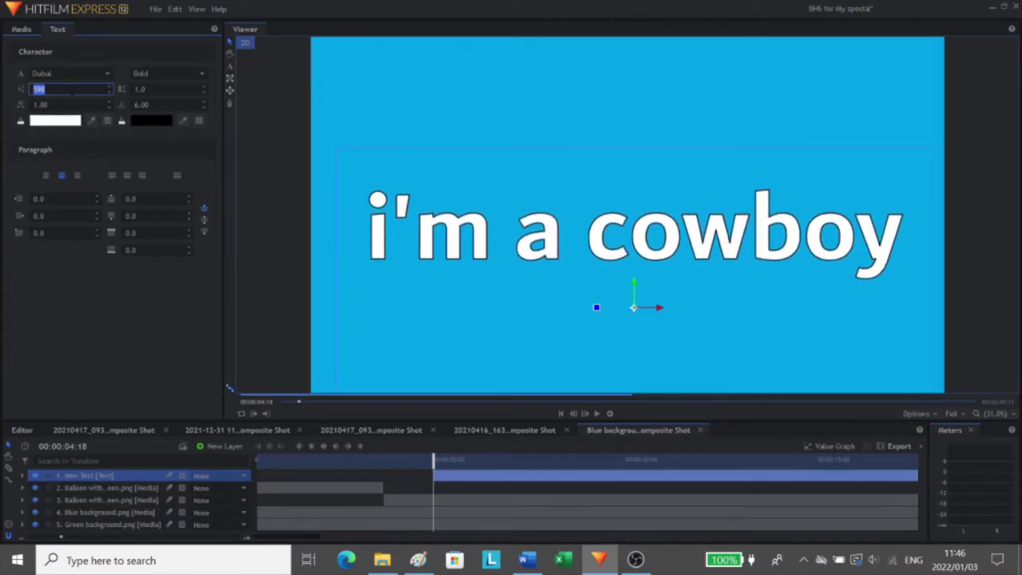
pyautogui.moveTo(642, 285); pyautogui.dragTo(637, 261)
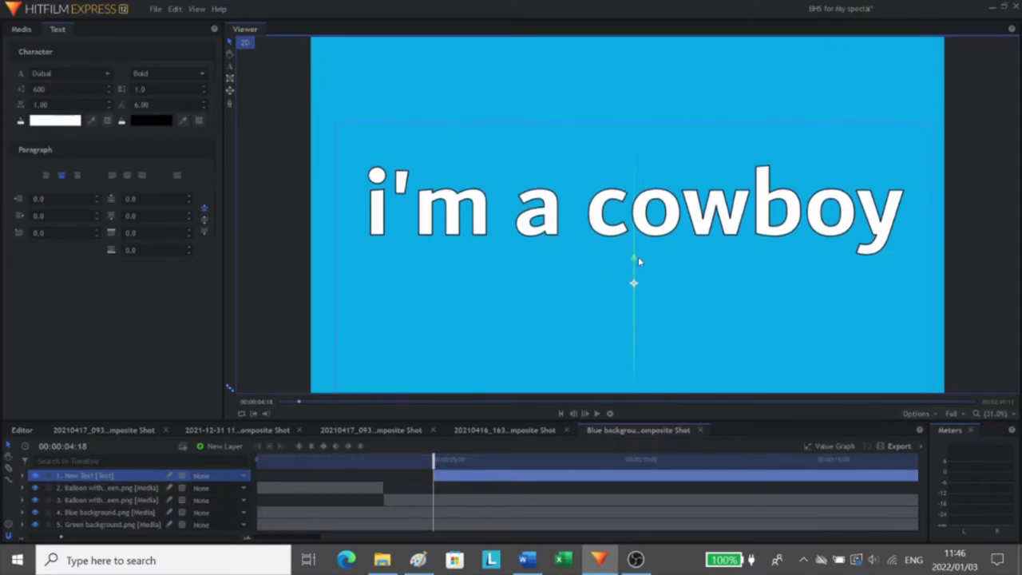
# - Enable keyframing for the text layer's opacity at 00:00:04:18 and set the opacity to 0%
pyautogui.click(429, 462)
pyautogui.moveTo(428, 462); pyautogui.dragTo(430, 461)
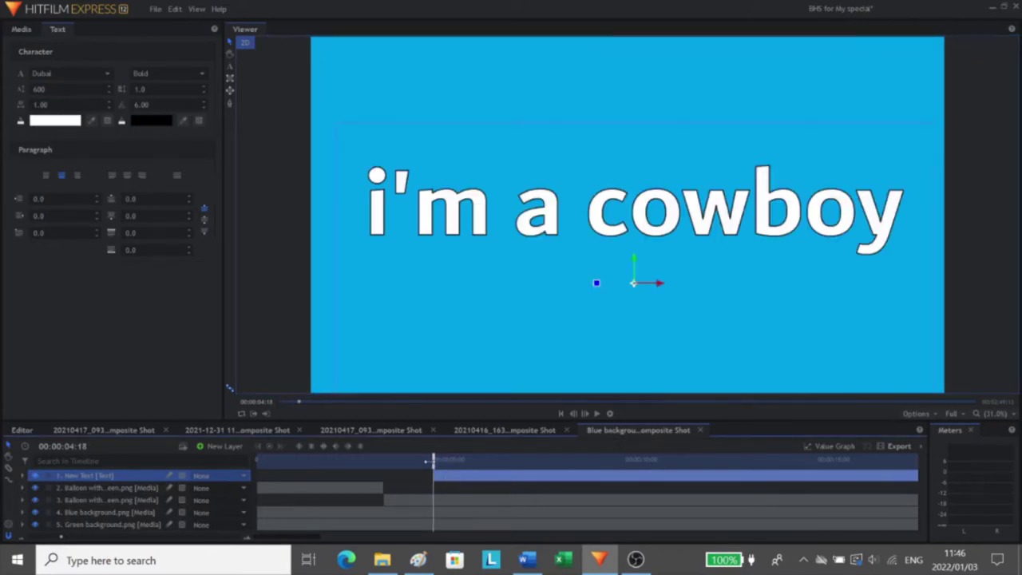
pyautogui.scroll(5, 550, 488)
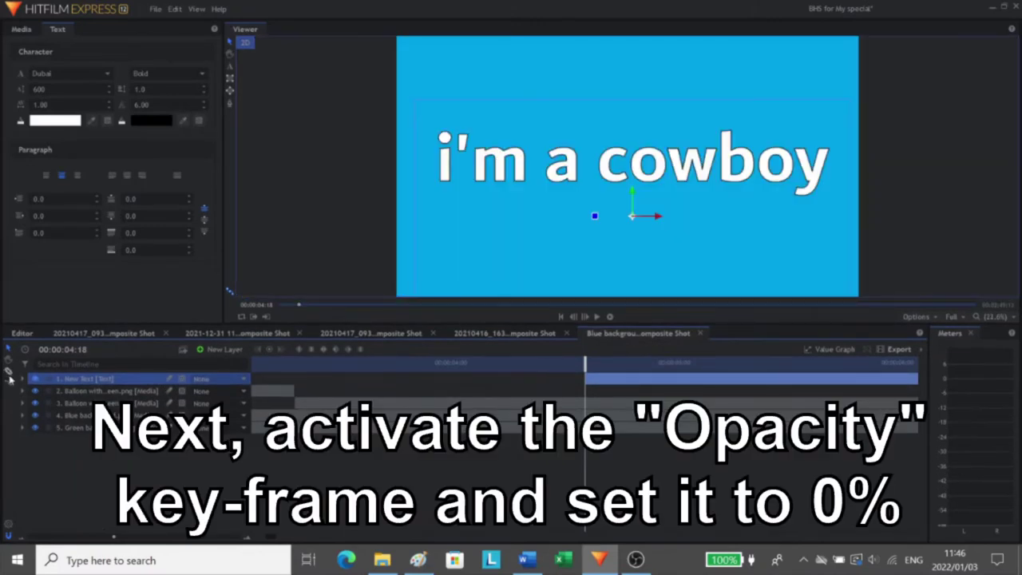
pyautogui.click(22, 476)
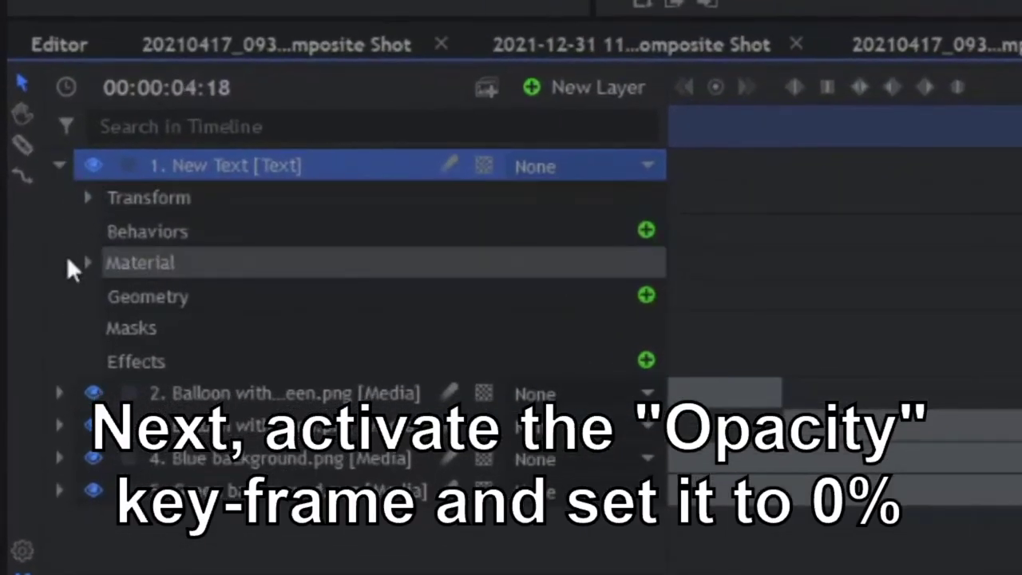
pyautogui.click(73, 247)
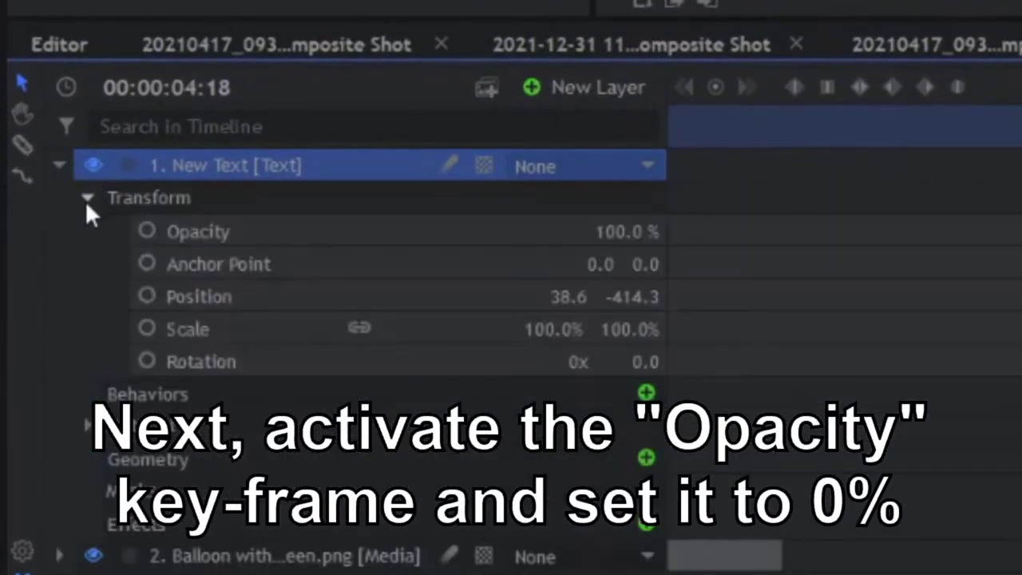
pyautogui.click(147, 231)
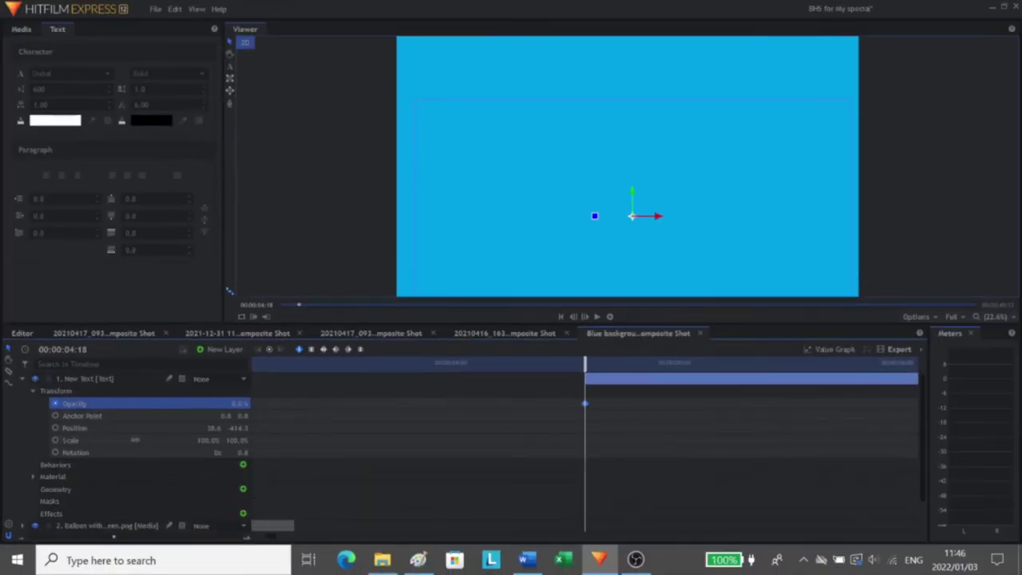
# - Add a second opacity keyframe of 100% to the text layer at 00:00:05:24
pyautogui.press('space')
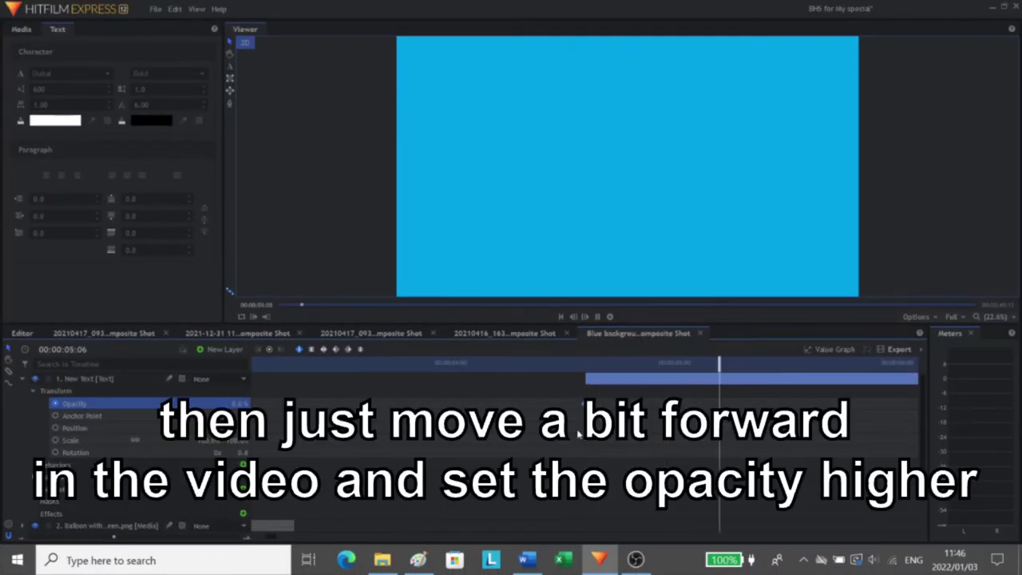
pyautogui.press('space')
pyautogui.moveTo(830, 434); pyautogui.dragTo(853, 434)
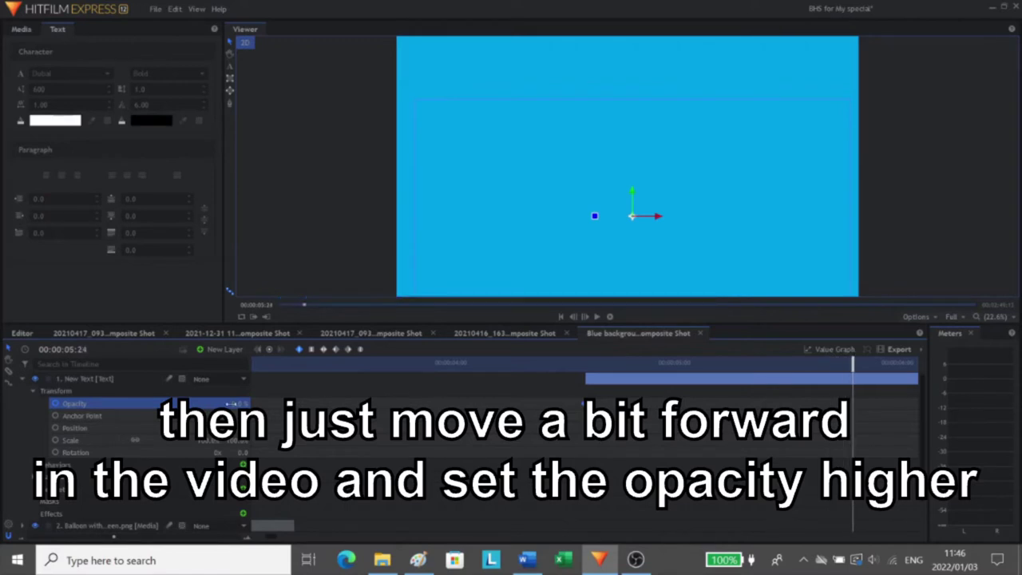
pyautogui.moveTo(235, 403); pyautogui.dragTo(315, 403)
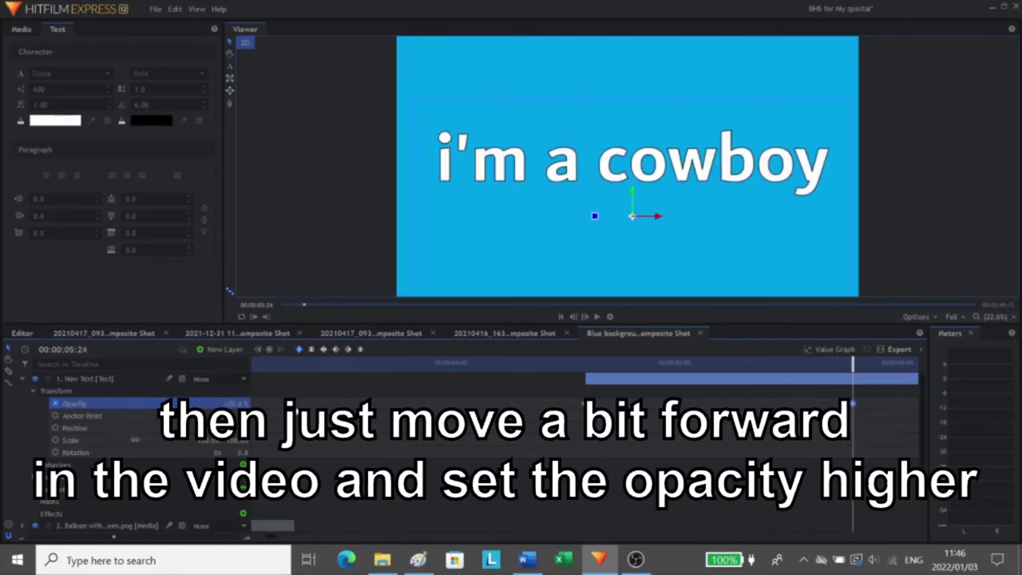
# - Preview the text's fade-in and move its second opacity keyframe earlier to 00:00:05:21
pyautogui.click(576, 364)
pyautogui.press('space')
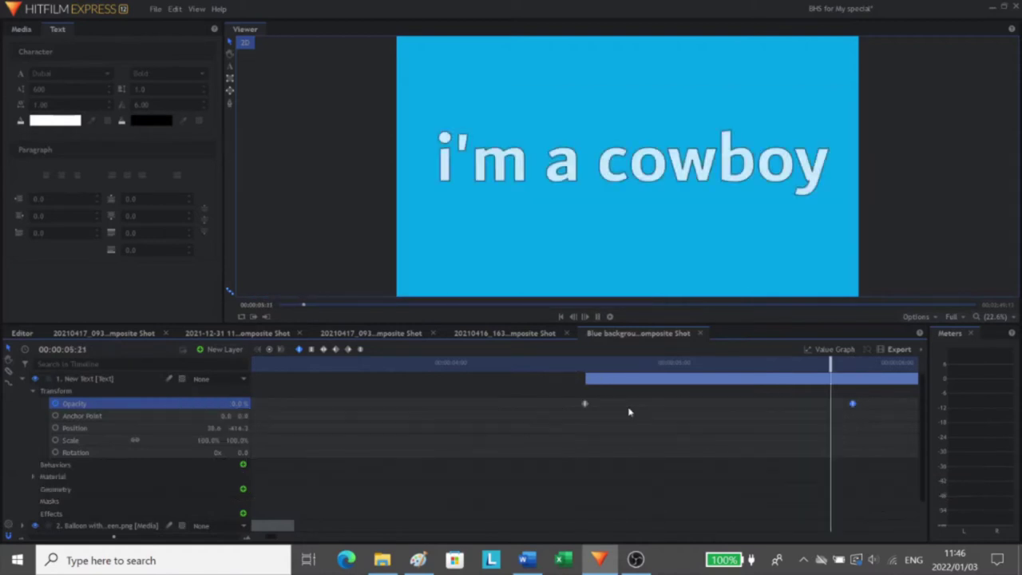
pyautogui.press('space')
pyautogui.moveTo(853, 404); pyautogui.dragTo(829, 405)
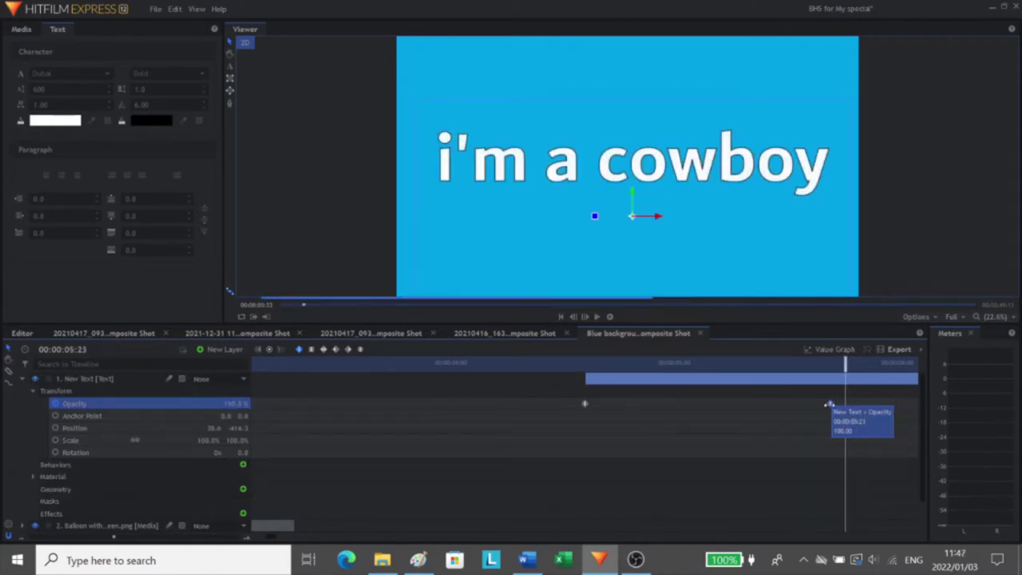
# - Play the adjusted fade-in from just before the text layer starts and stop after the text has appeared
pyautogui.click(540, 362)
pyautogui.press('space')
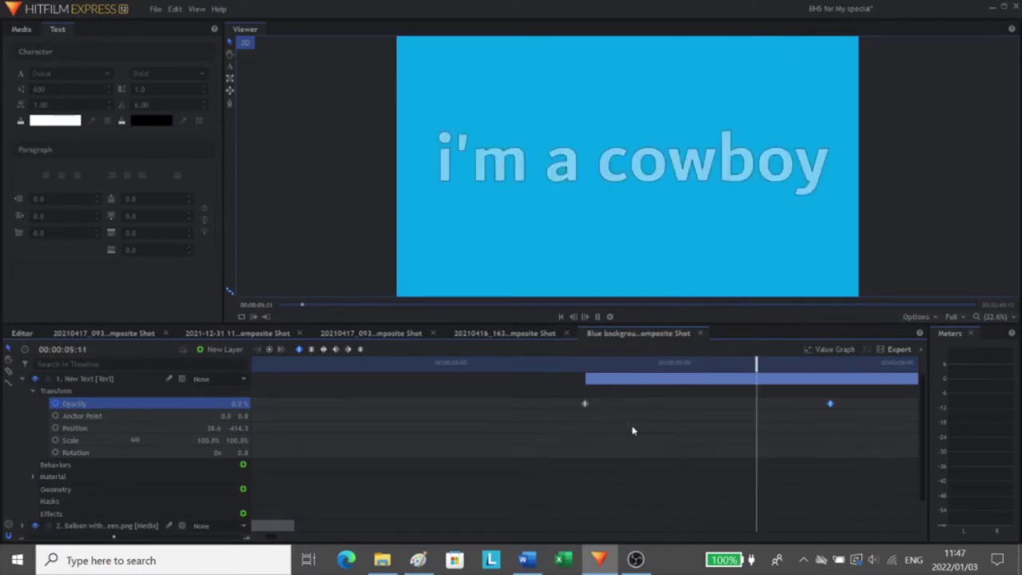
pyautogui.press('space')
# - Collapse the text layer's properties and duplicate the "i'm a cowboy" text layer
pyautogui.scroll(-2, 457, 422)
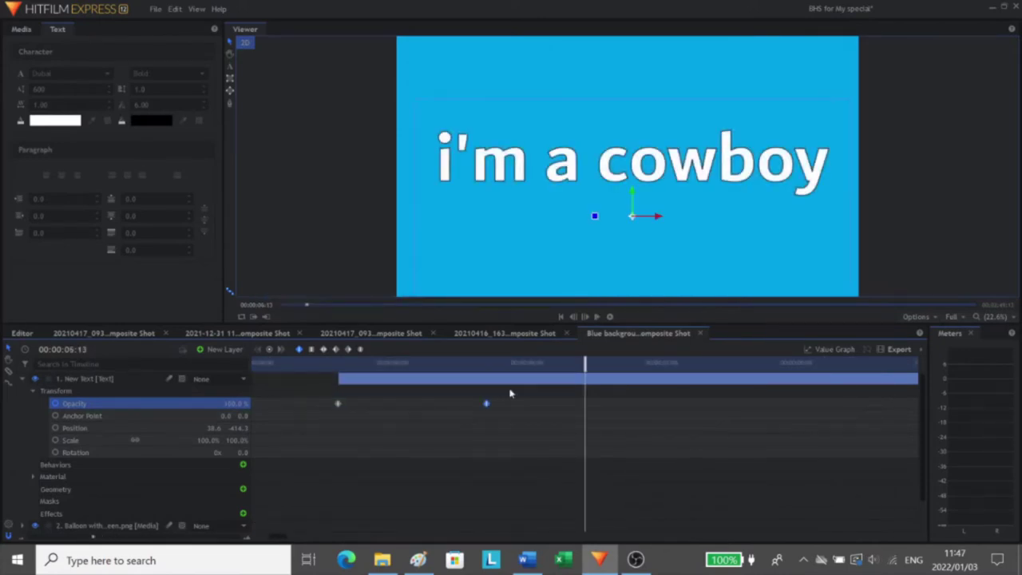
pyautogui.click(23, 379)
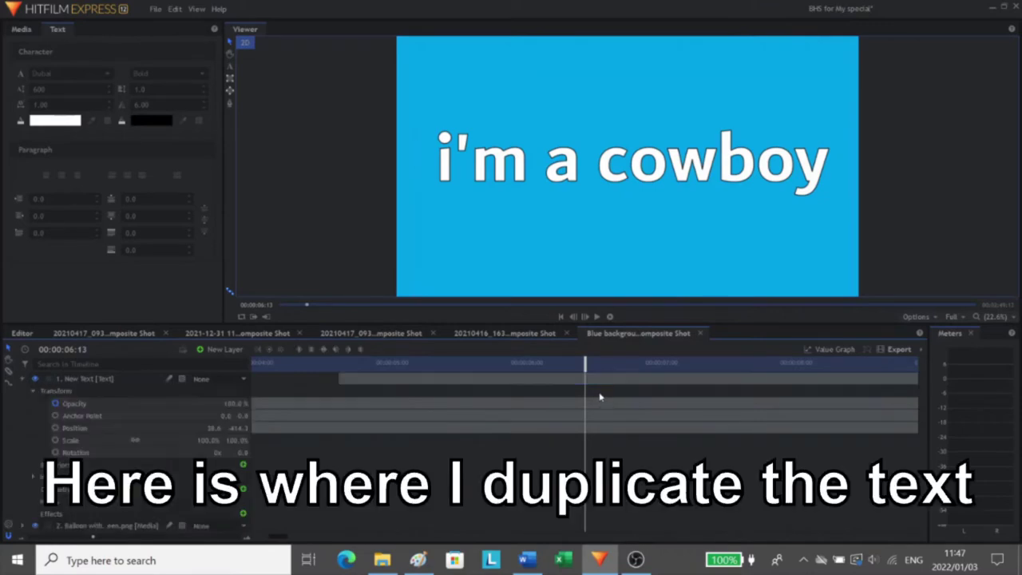
pyautogui.click(23, 379)
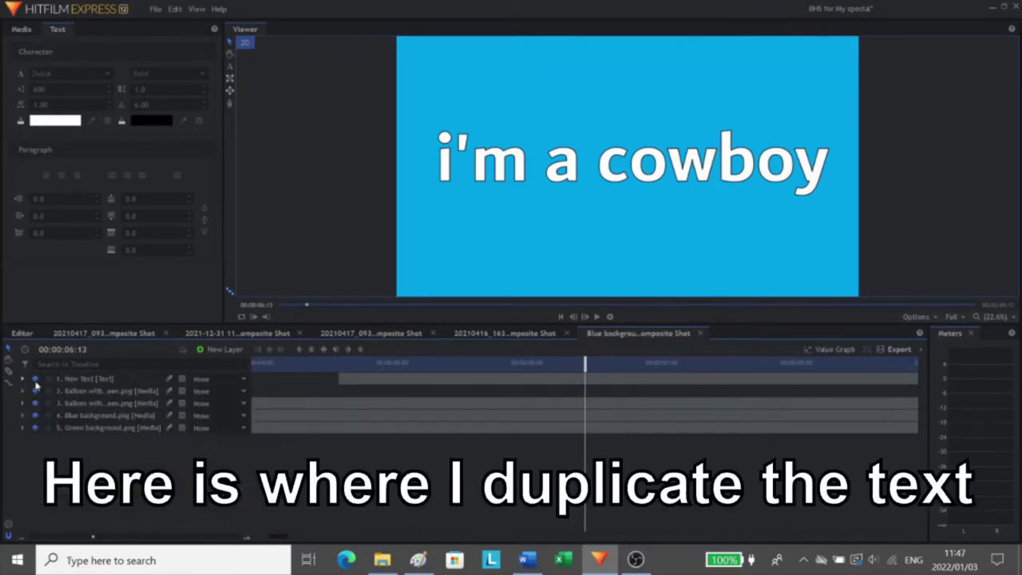
pyautogui.click(589, 383)
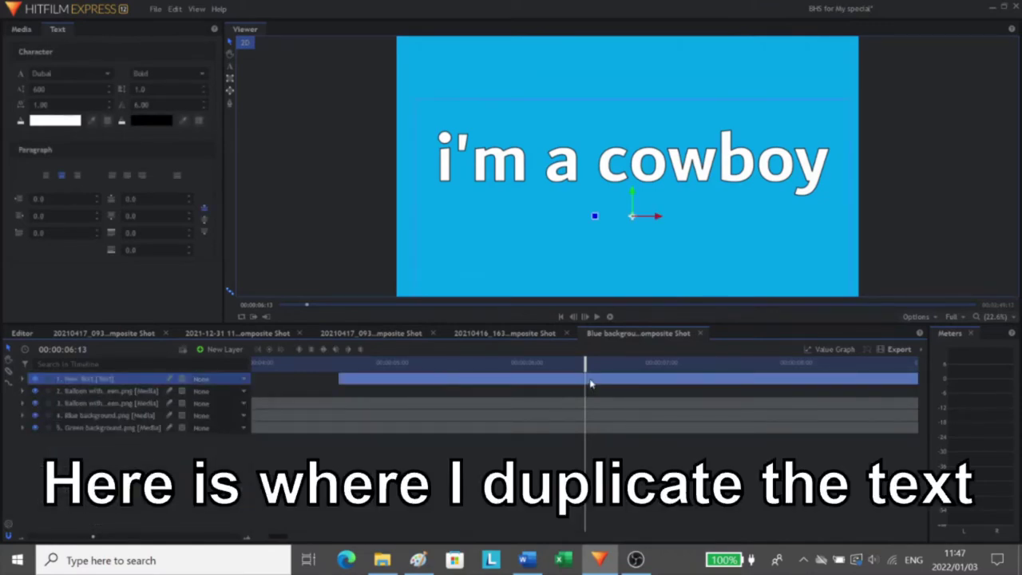
pyautogui.hotkey('ctrl', 'd')
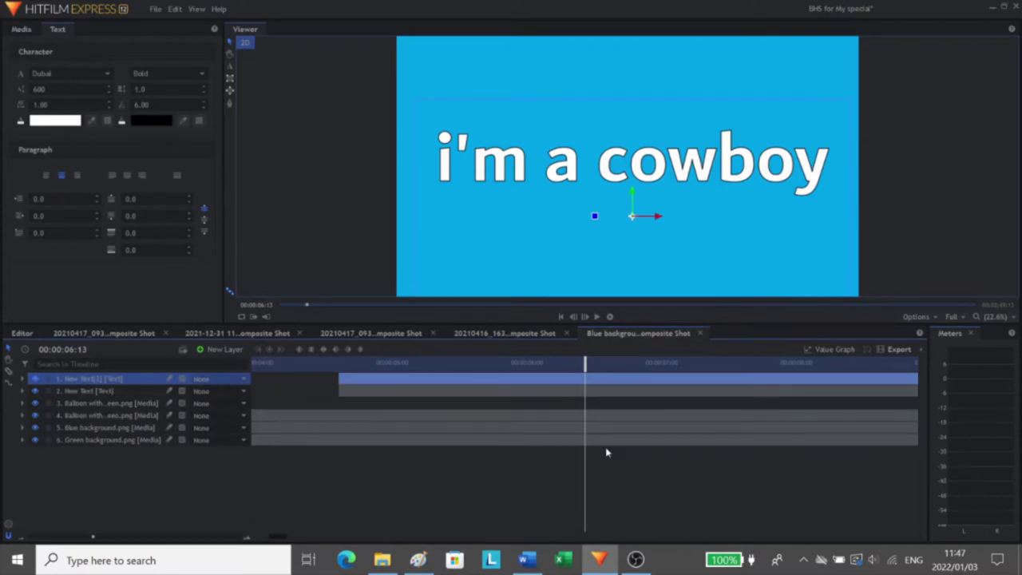
# - Trim away the part of the lower text layer before 00:00:06:13 and set the remaining layer's text fill to yellow (#ffff00)
pyautogui.click(587, 390)
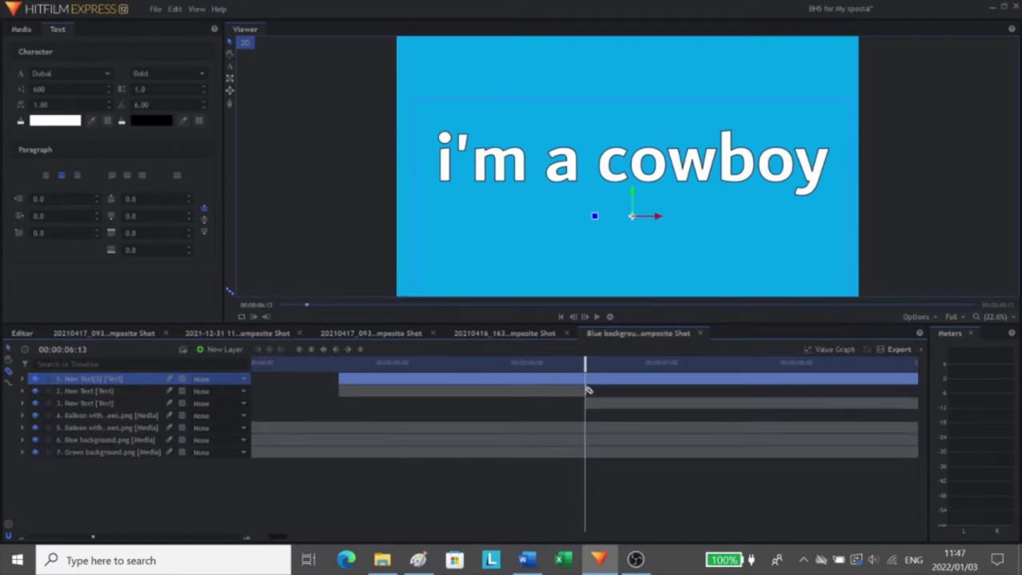
pyautogui.press('Delete')
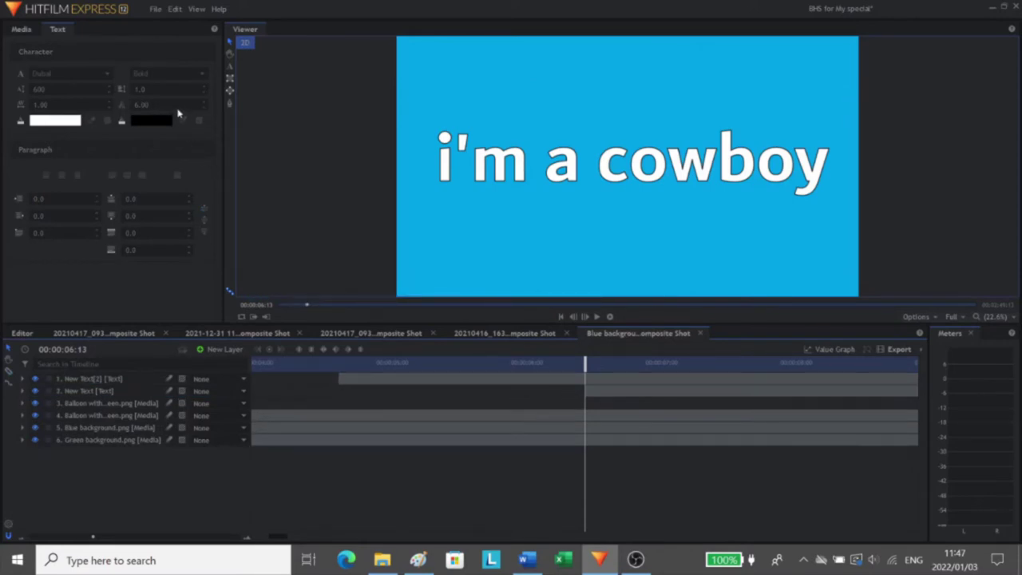
pyautogui.click(606, 391)
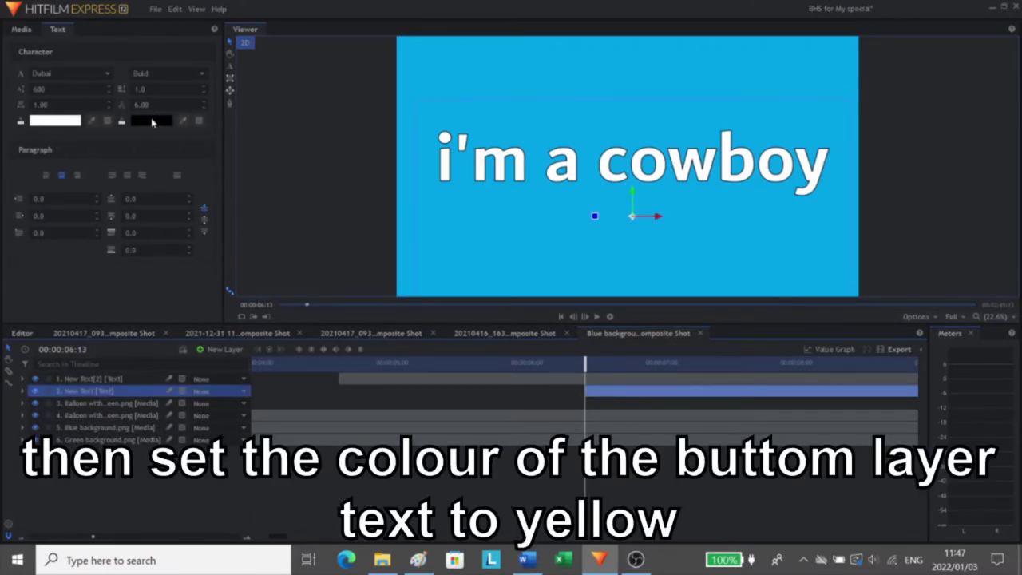
pyautogui.click(57, 121)
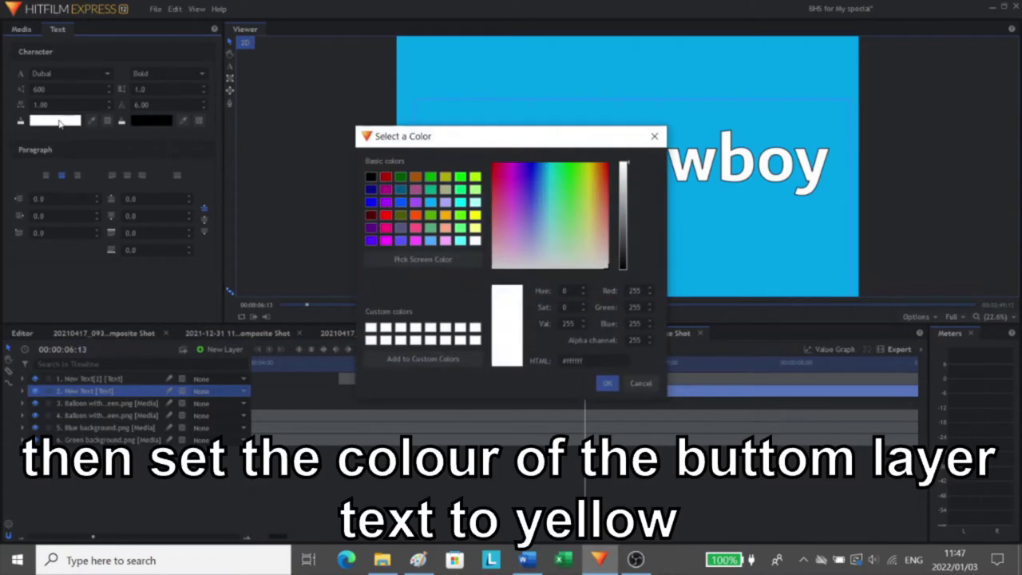
pyautogui.click(653, 136)
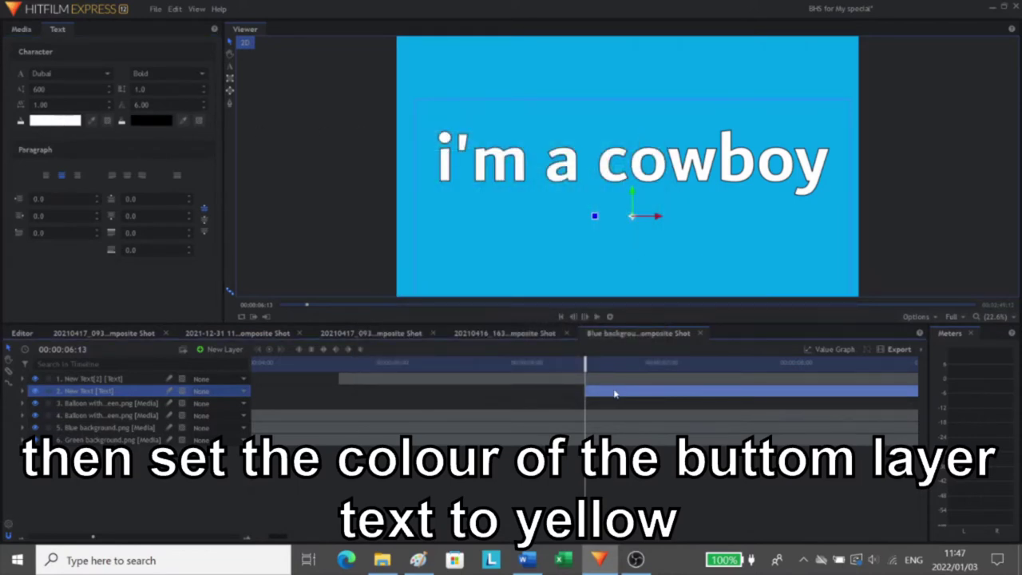
pyautogui.click(42, 120)
pyautogui.click(475, 215)
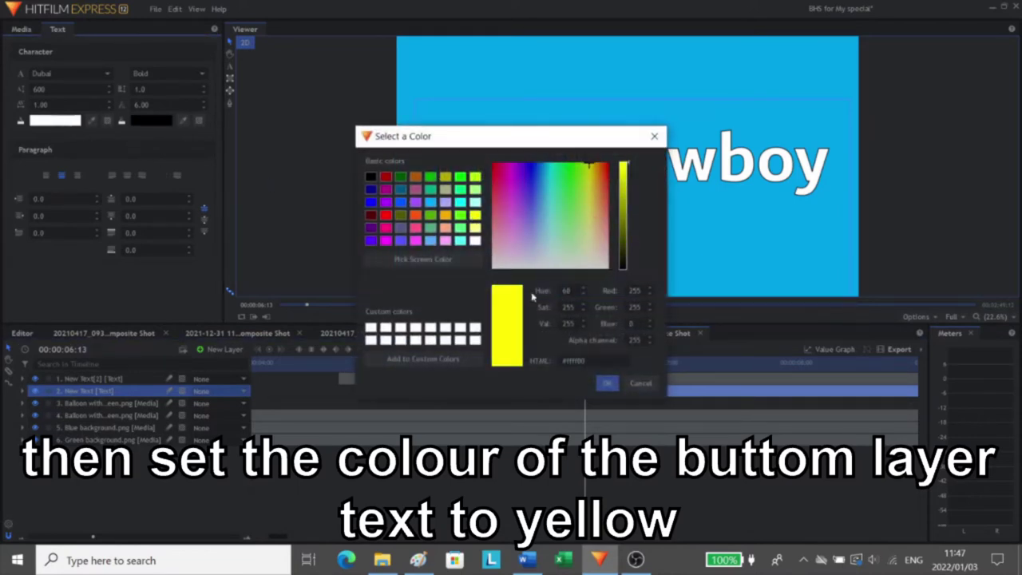
pyautogui.click(607, 384)
# - Draw a closed four-point freehand mask around the white text on the top text layer and adjust its corners to enclose it
pyautogui.click(527, 380)
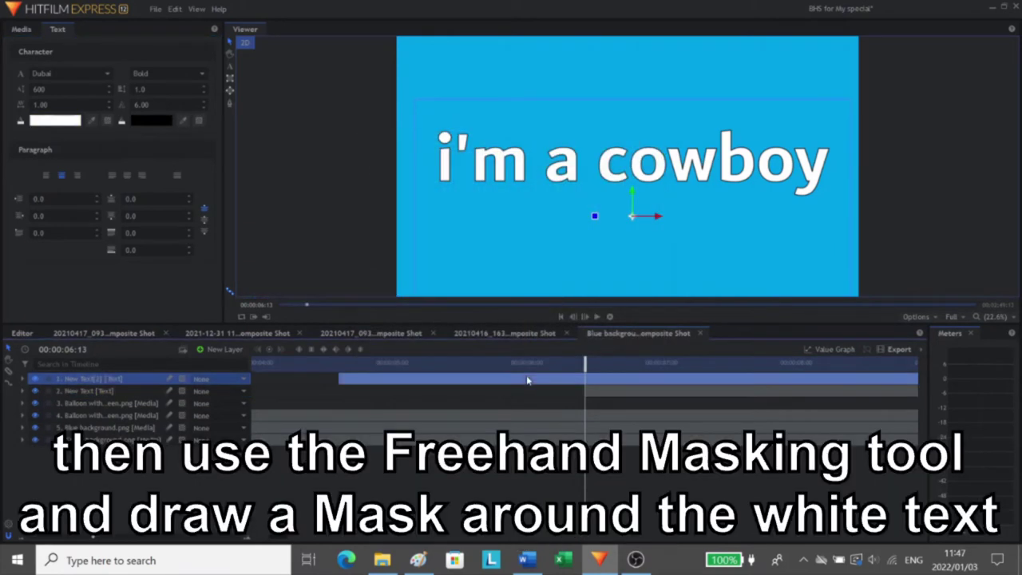
pyautogui.click(229, 104)
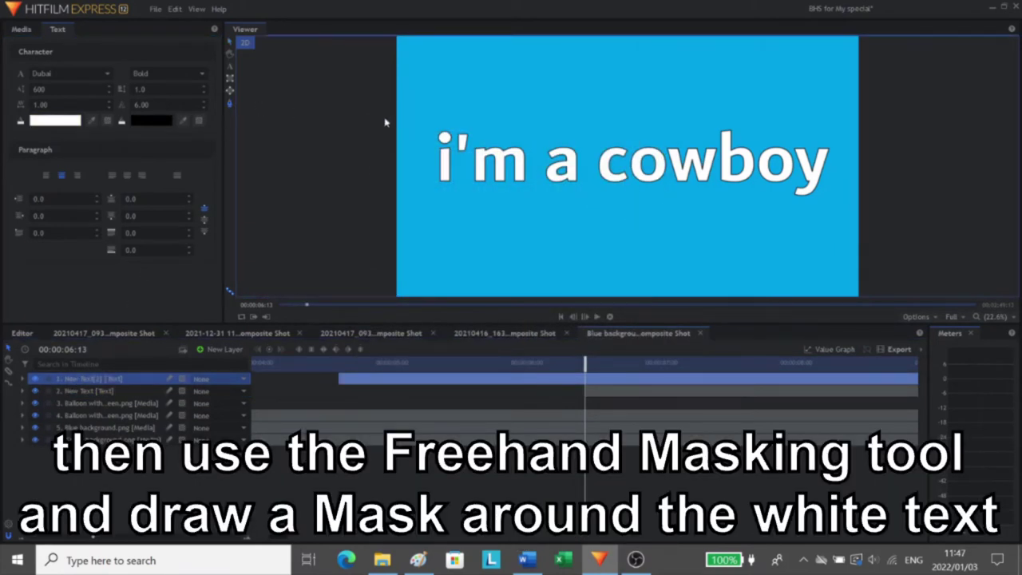
pyautogui.click(427, 113)
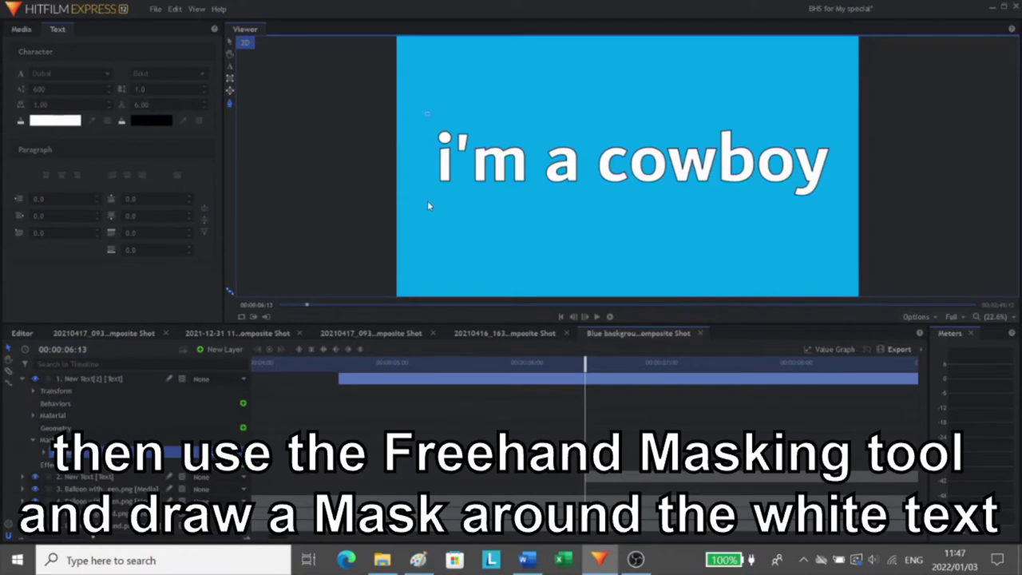
pyautogui.click(428, 205)
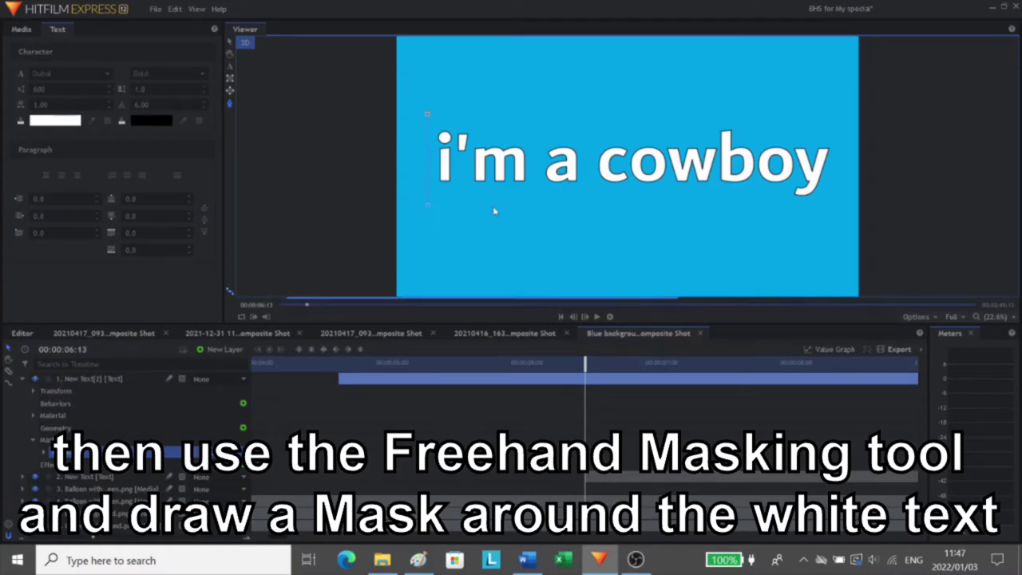
pyautogui.click(852, 205)
pyautogui.click(852, 116)
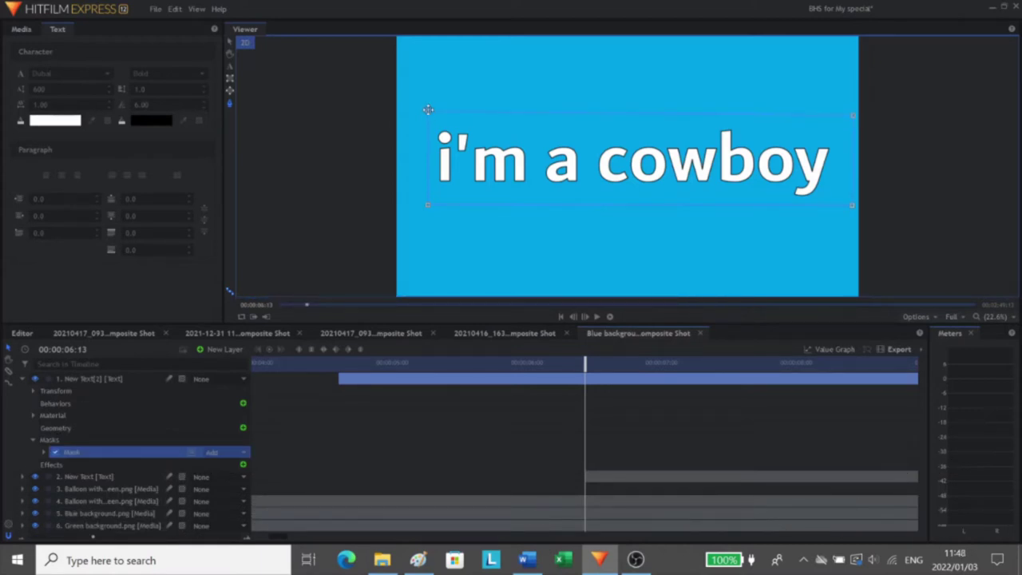
pyautogui.click(429, 206)
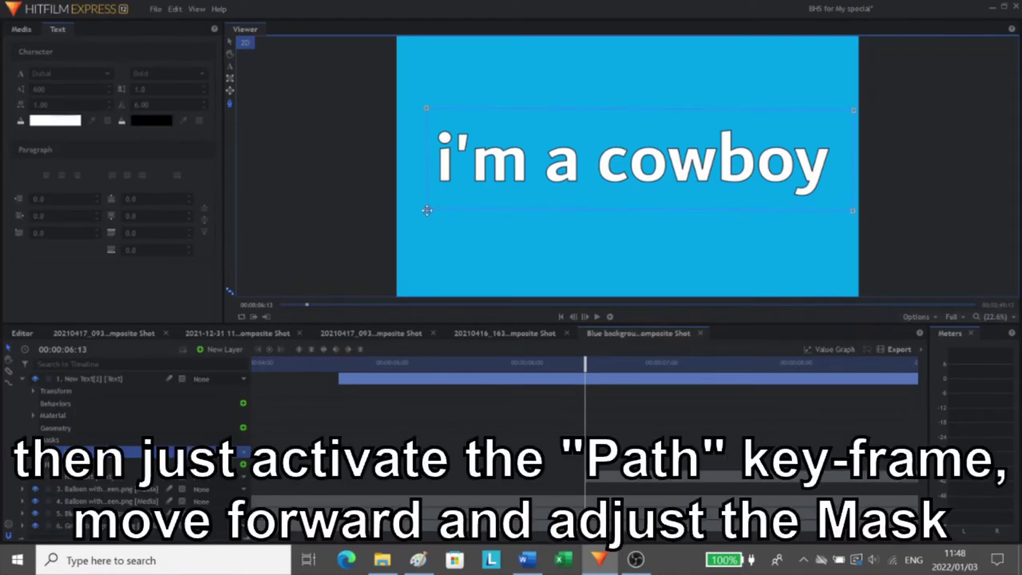
# - Turn on keyframing for the Path of the top text layer's mask at 00:00:07:02
pyautogui.click(608, 427)
pyautogui.press('space')
pyautogui.press('space')
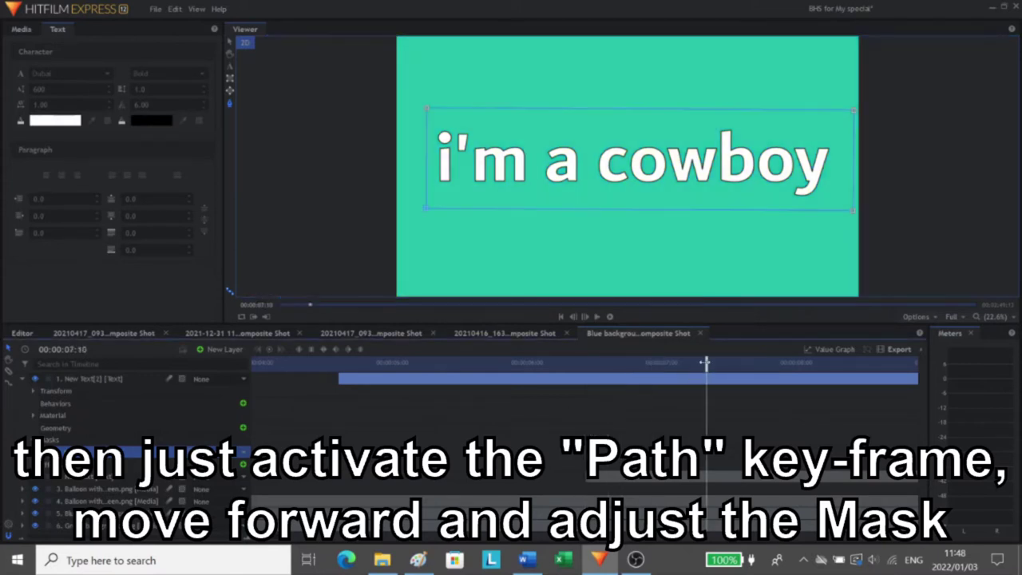
pyautogui.moveTo(690, 362); pyautogui.dragTo(671, 363)
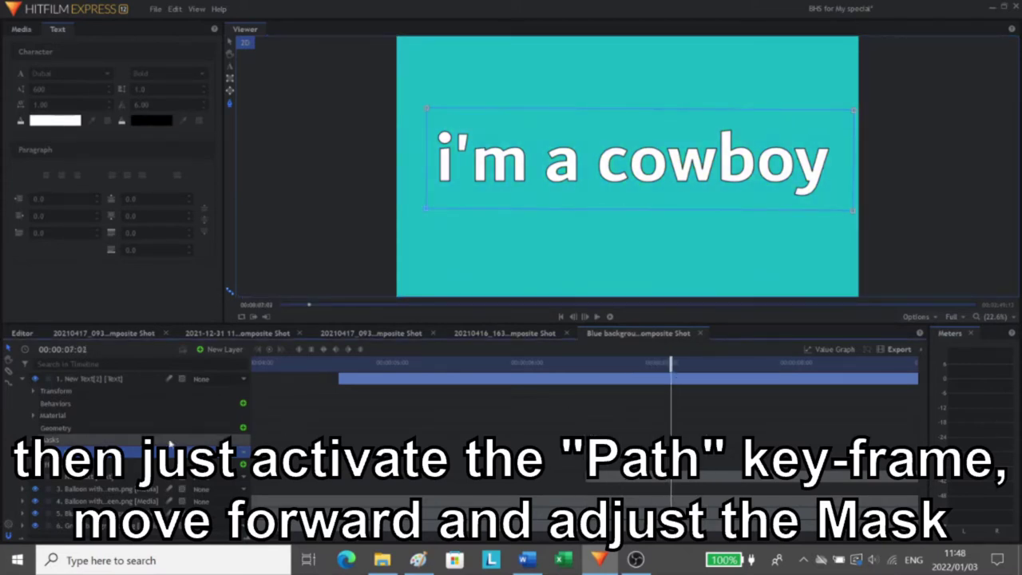
pyautogui.click(43, 451)
pyautogui.scroll(-1, 144, 439)
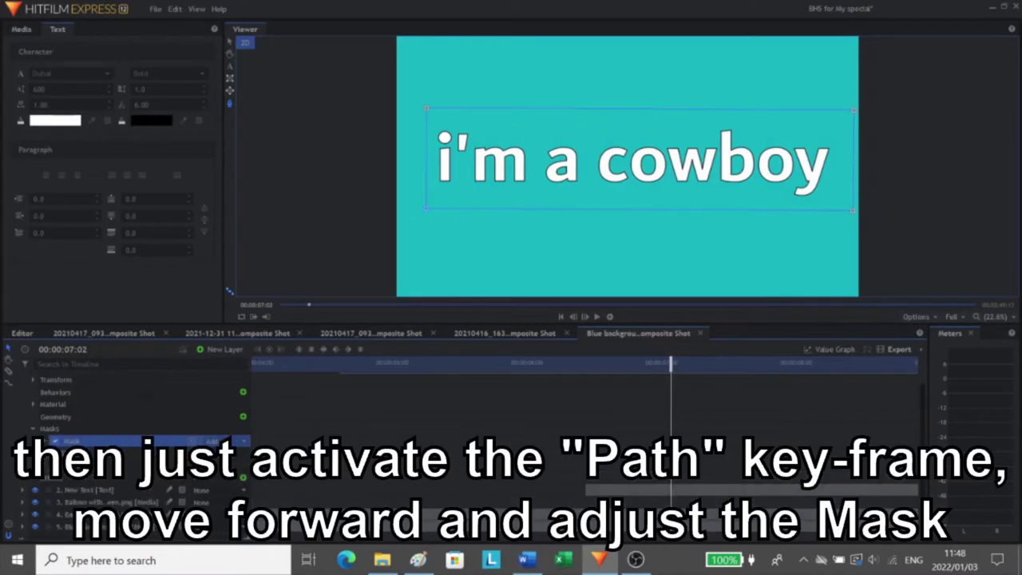
pyautogui.click(53, 477)
pyautogui.scroll(-1, 144, 439)
pyautogui.click(77, 467)
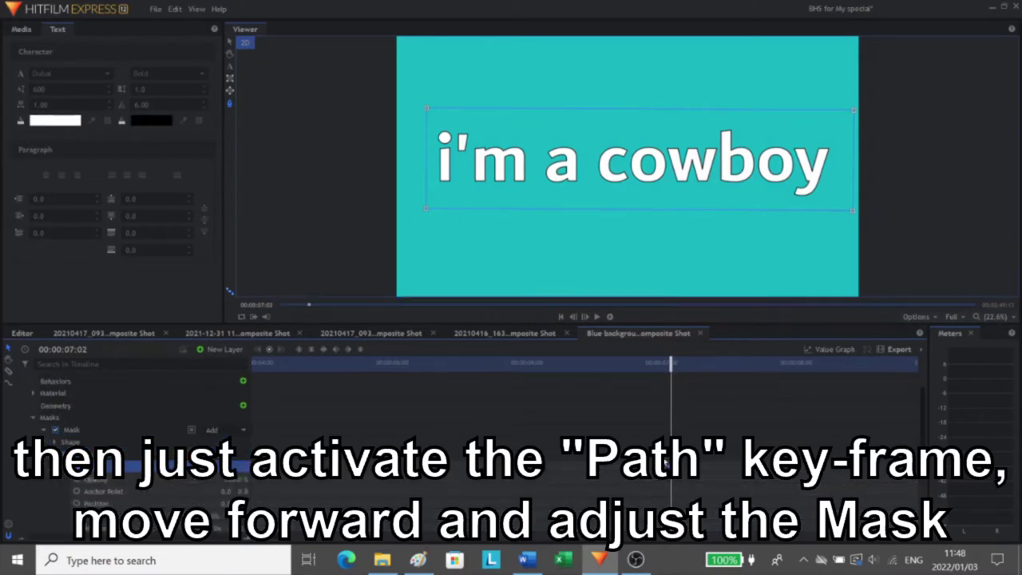
# - At 00:00:08:16, add a second path keyframe by narrowing the mask to a thin strip just past the end of the text
pyautogui.press('space')
pyautogui.press('space')
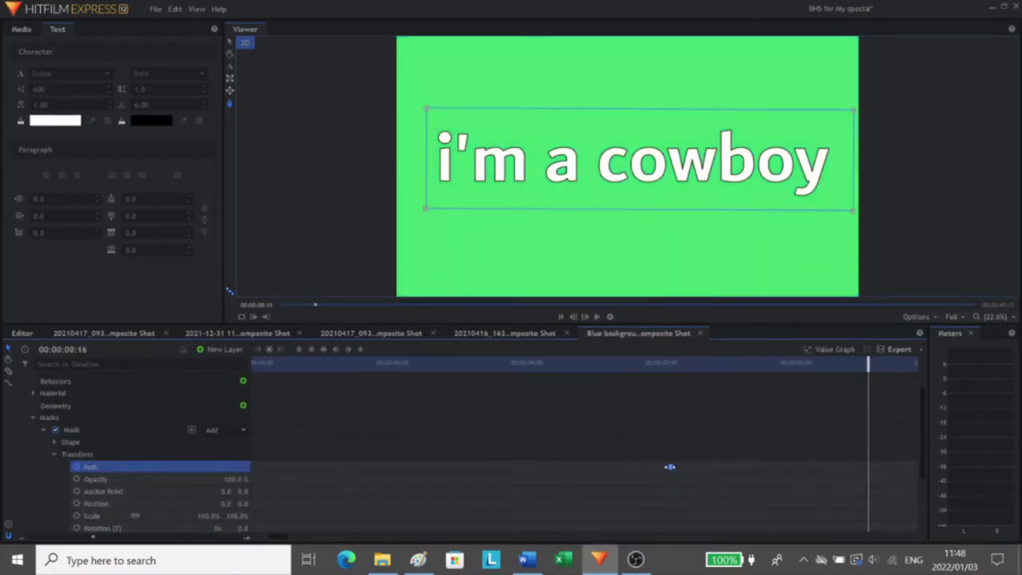
pyautogui.moveTo(427, 100)
pyautogui.mouseDown()
pyautogui.moveTo(474, 205)
pyautogui.moveTo(419, 214)
pyautogui.moveTo(457, 184)
pyautogui.moveTo(844, 188)
pyautogui.mouseUp()
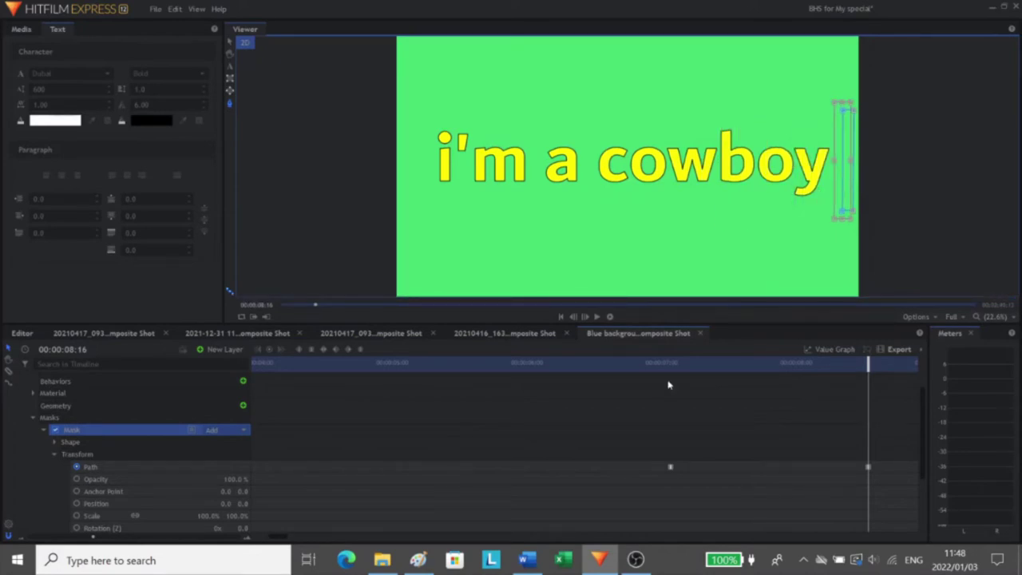
# - Collapse the top text layer and play the white-to-yellow wipe from about 00:00:06:14 in an enlarged viewer, then restore the viewer size
pyautogui.click(590, 364)
pyautogui.scroll(2, 551, 419)
pyautogui.click(97, 378)
pyautogui.click(24, 379)
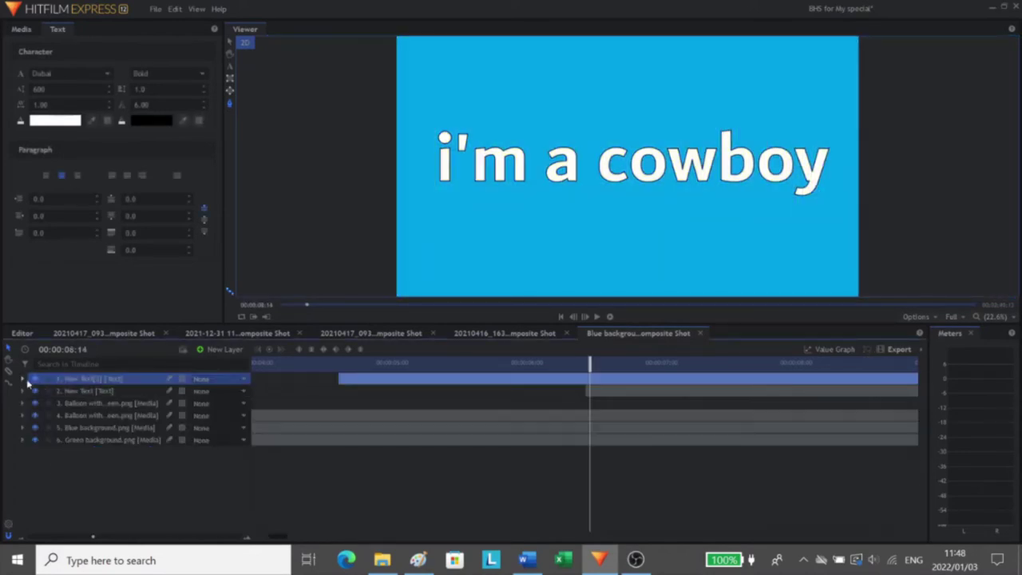
pyautogui.click(300, 394)
pyautogui.moveTo(381, 324); pyautogui.dragTo(401, 453)
pyautogui.press('space')
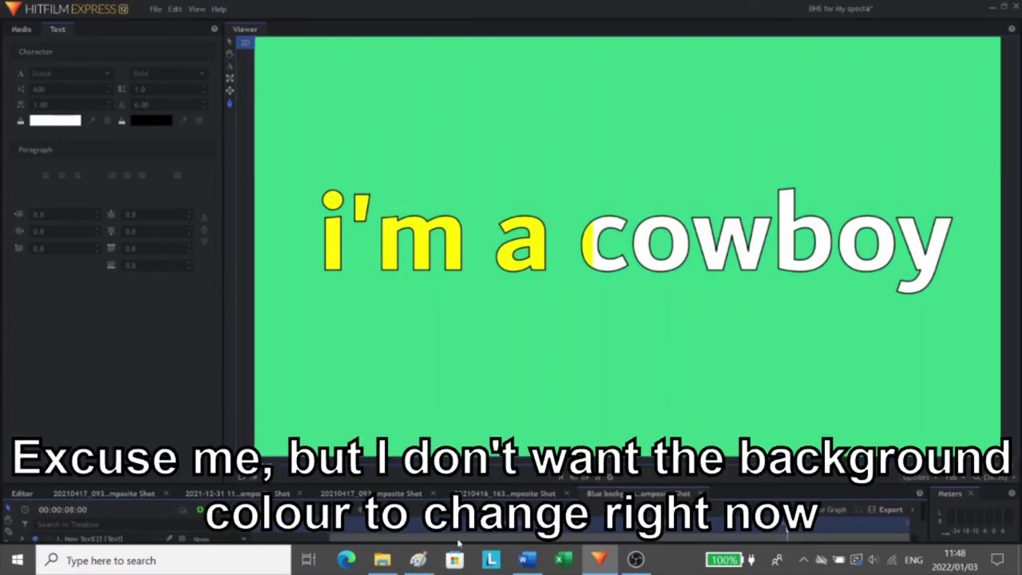
pyautogui.click(526, 529)
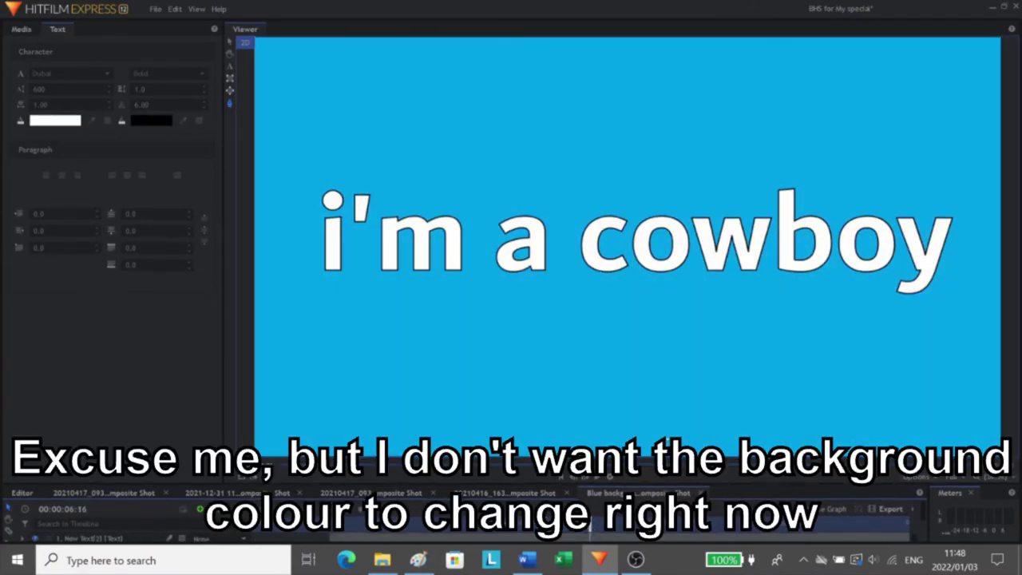
pyautogui.moveTo(664, 482); pyautogui.dragTo(670, 328)
# - Move the yellow text layer earlier on the timeline so that it starts at 00:00:05:14
pyautogui.hscroll(-2, 552, 541)
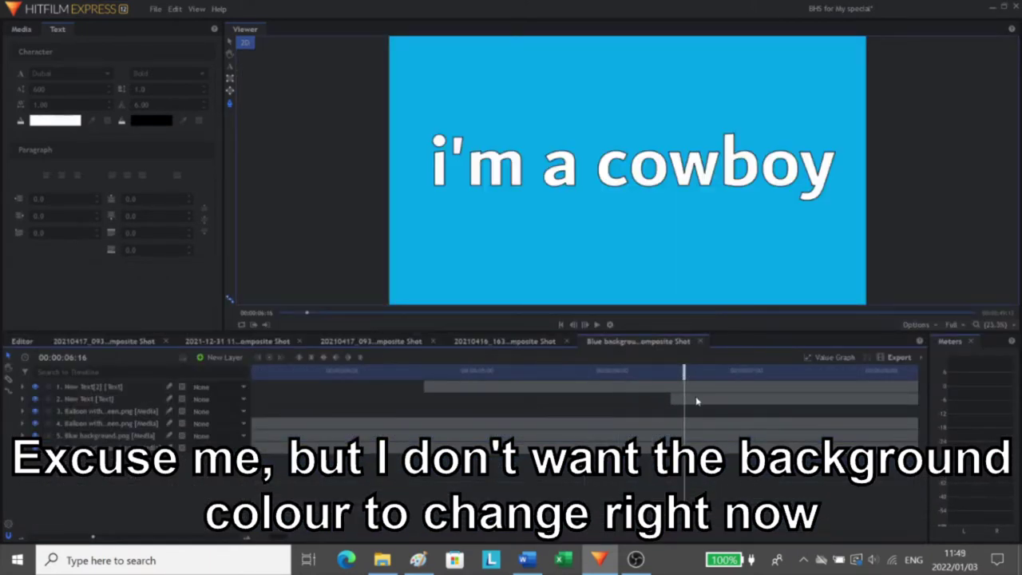
pyautogui.moveTo(696, 402); pyautogui.dragTo(556, 405)
pyautogui.click(541, 371)
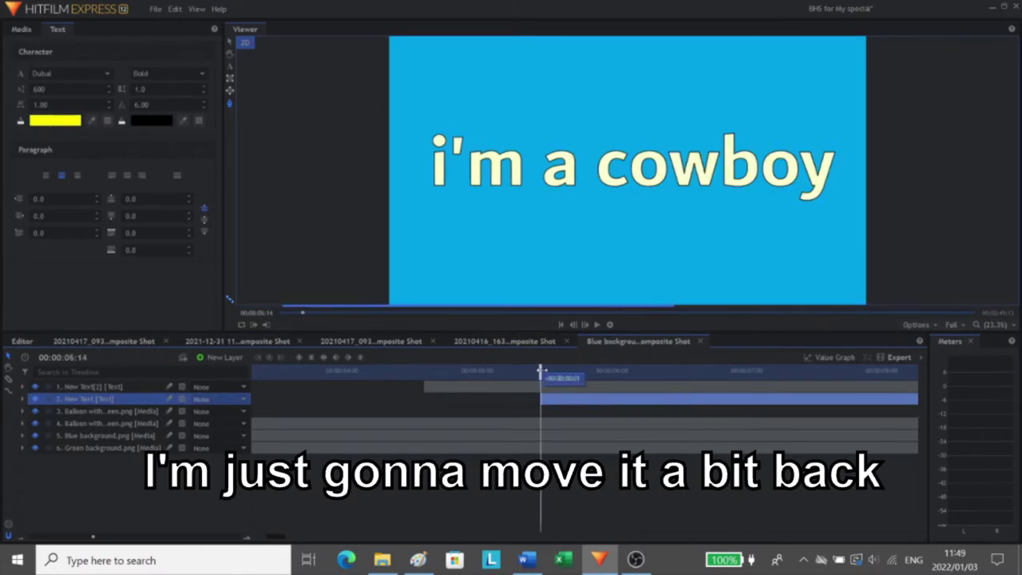
# - Shift both mask path keyframes of the top text layer earlier so the first sits at 00:00:05:14, and bring the second slightly closer
pyautogui.click(542, 388)
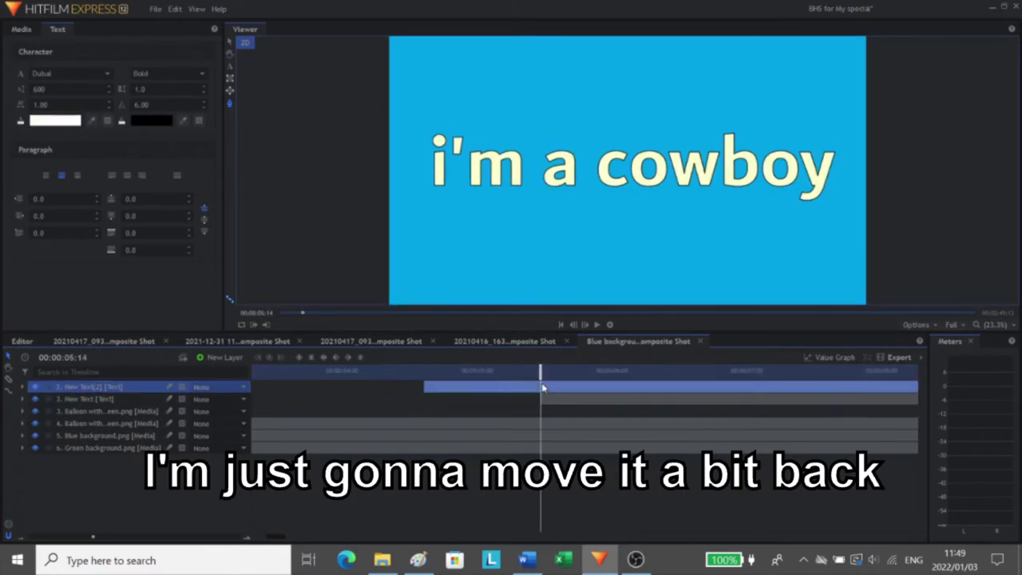
pyautogui.click(22, 387)
pyautogui.scroll(-1, 649, 472)
pyautogui.scroll(-2, 614, 457)
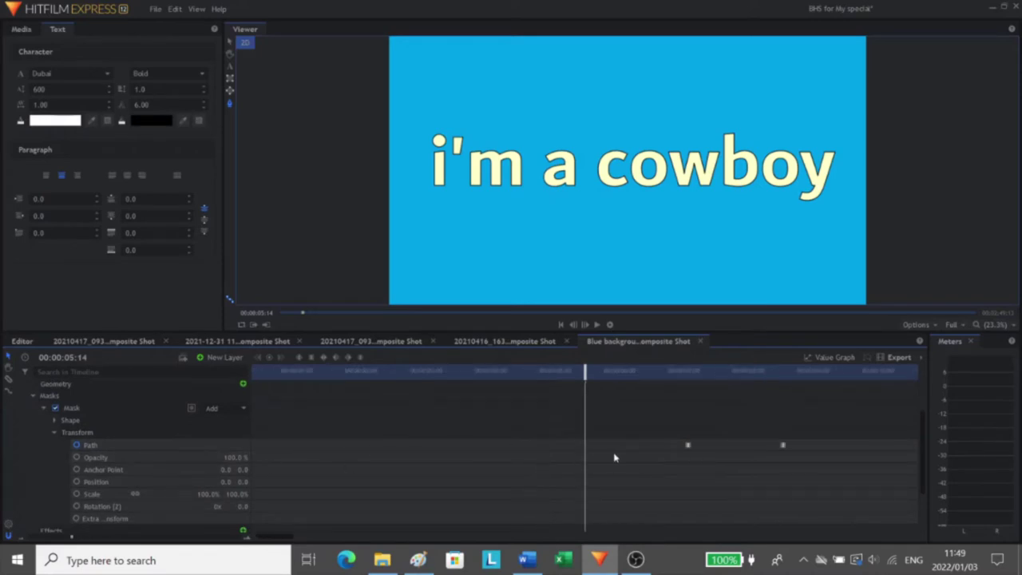
pyautogui.click(687, 445)
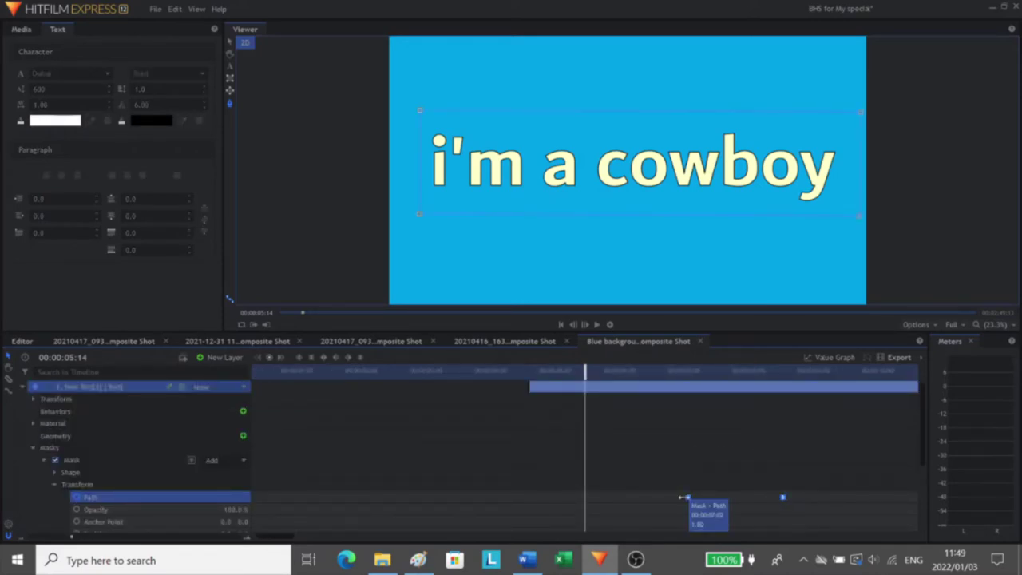
pyautogui.moveTo(686, 498); pyautogui.dragTo(581, 499)
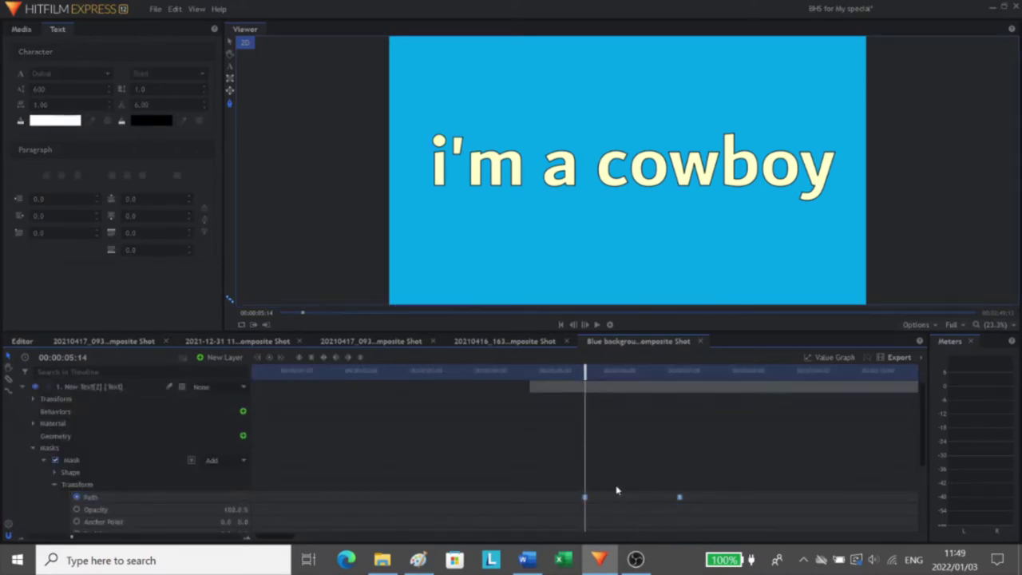
pyautogui.click(675, 498)
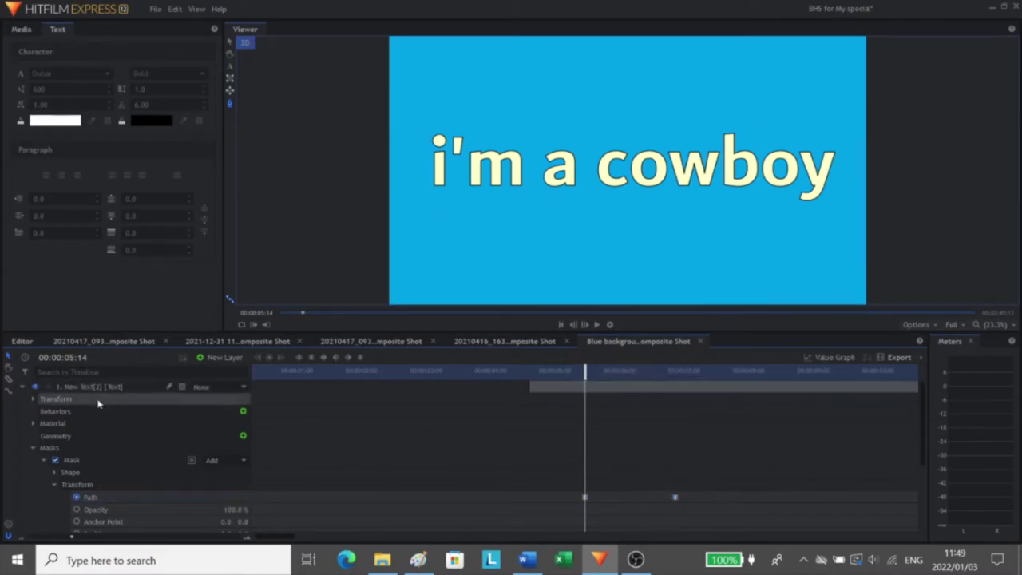
# - Collapse the top text layer and play the retimed yellow wipe over the blue background from 00:00:05:14
pyautogui.click(32, 387)
pyautogui.moveTo(732, 333); pyautogui.dragTo(732, 338)
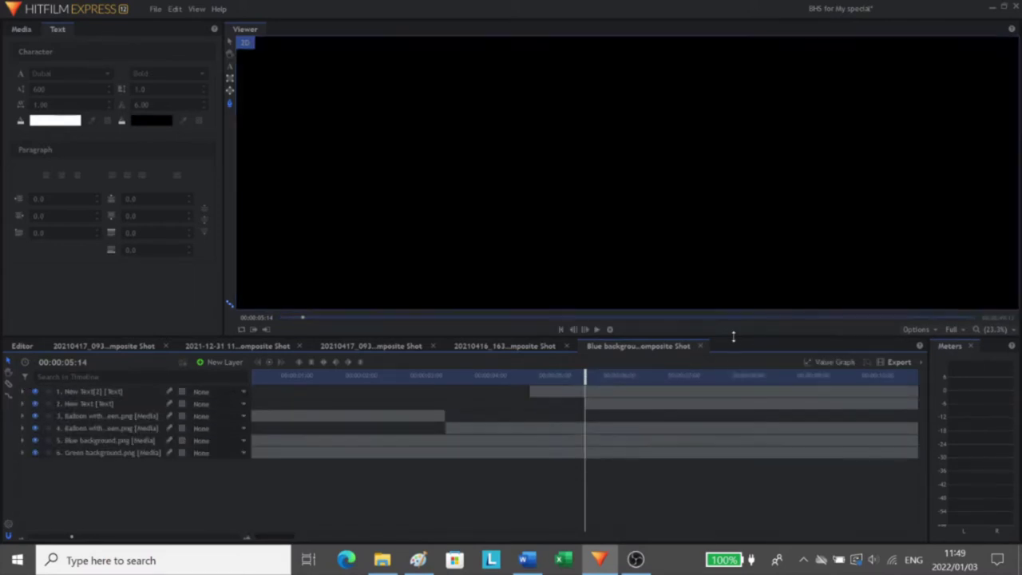
pyautogui.press('space')
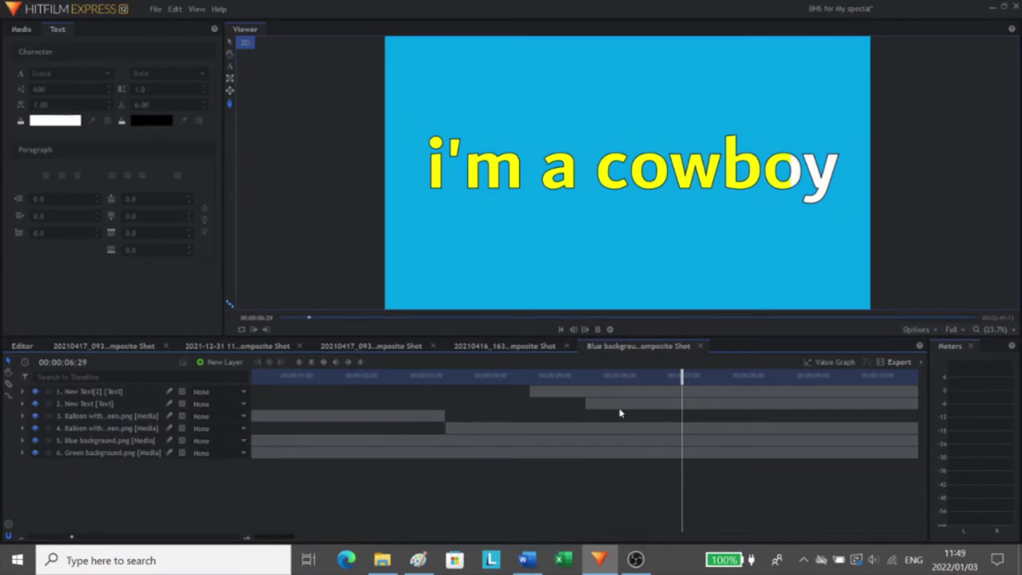
pyautogui.click(543, 375)
# - Move the top text layer's opacity keyframes to 00:00:04:15 and 00:00:05:11 and extend the start of the layer earlier
pyautogui.moveTo(544, 375); pyautogui.dragTo(579, 381)
pyautogui.click(586, 391)
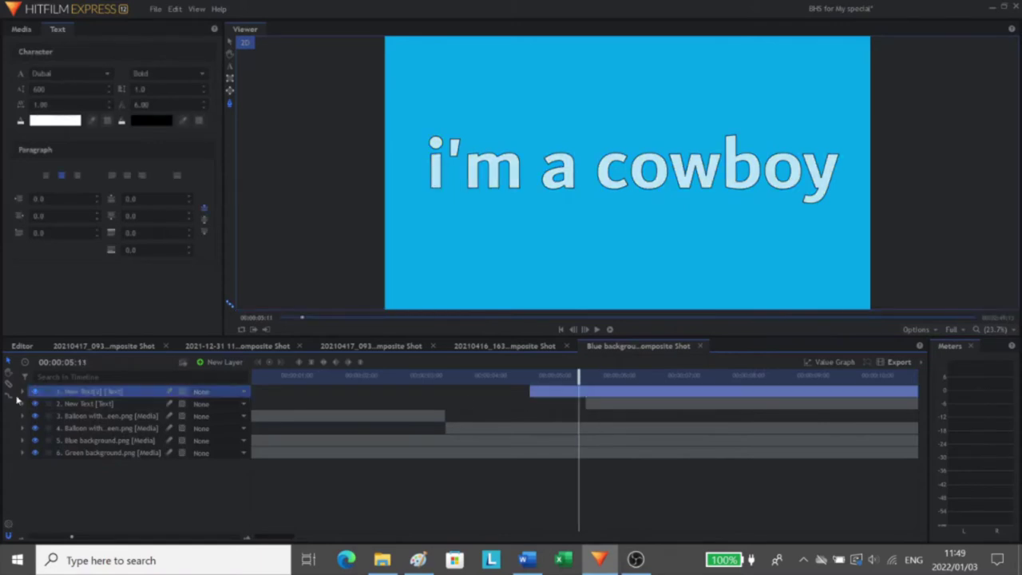
pyautogui.click(21, 391)
pyautogui.click(34, 404)
pyautogui.moveTo(597, 419); pyautogui.dragTo(579, 425)
pyautogui.moveTo(528, 391); pyautogui.dragTo(518, 391)
pyautogui.moveTo(528, 416); pyautogui.dragTo(522, 416)
pyautogui.click(23, 392)
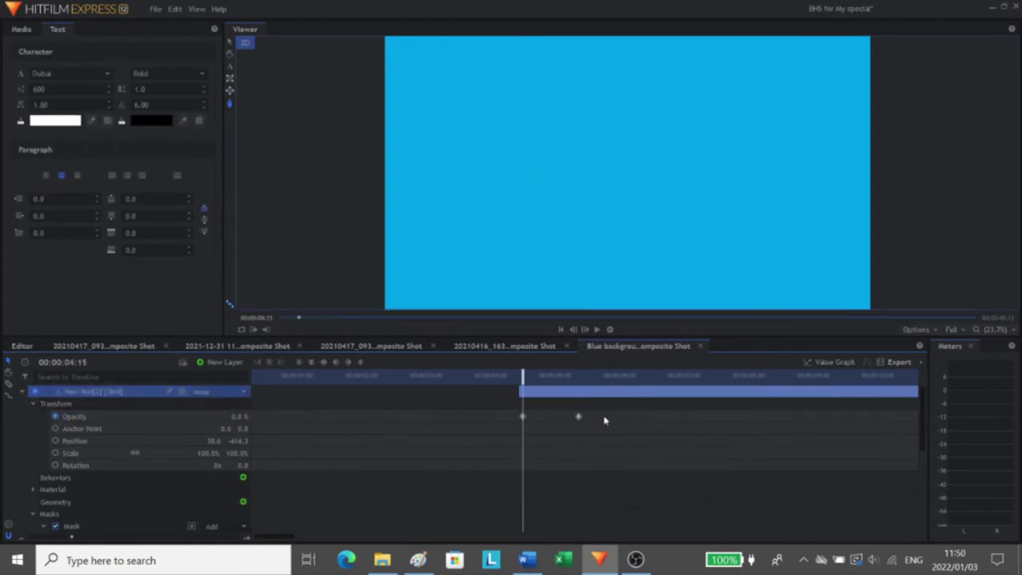
# - Scrub through the adjusted fade-in up to 00:00:05:23 and collapse the top text layer's properties
pyautogui.moveTo(624, 411); pyautogui.dragTo(605, 375)
pyautogui.click(27, 392)
pyautogui.click(563, 411)
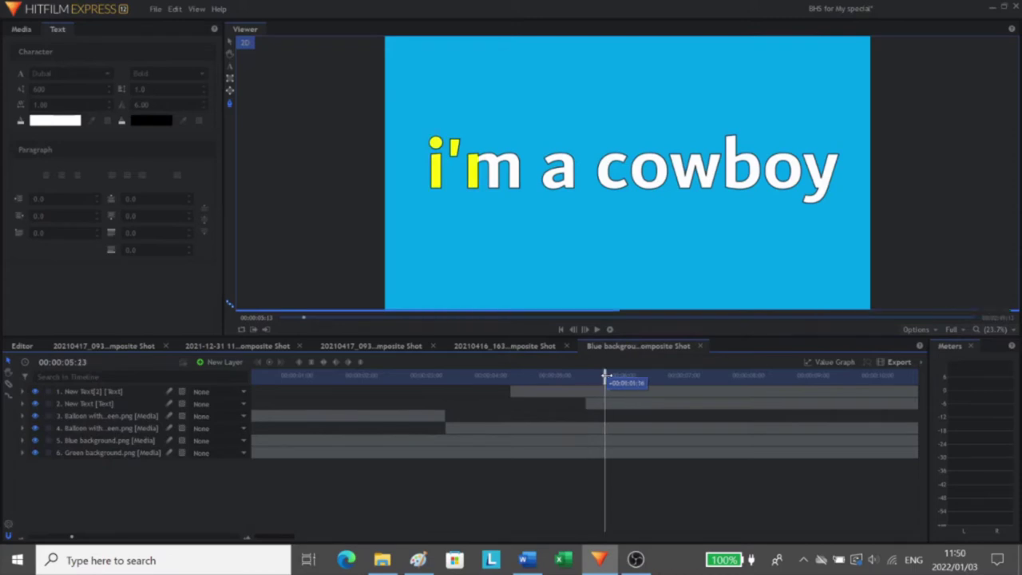
# - Add a 100% opacity keyframe to the yellow text layer at 00:00:07:12, where the fade-out begins
pyautogui.moveTo(605, 375); pyautogui.dragTo(709, 377)
pyautogui.click(714, 407)
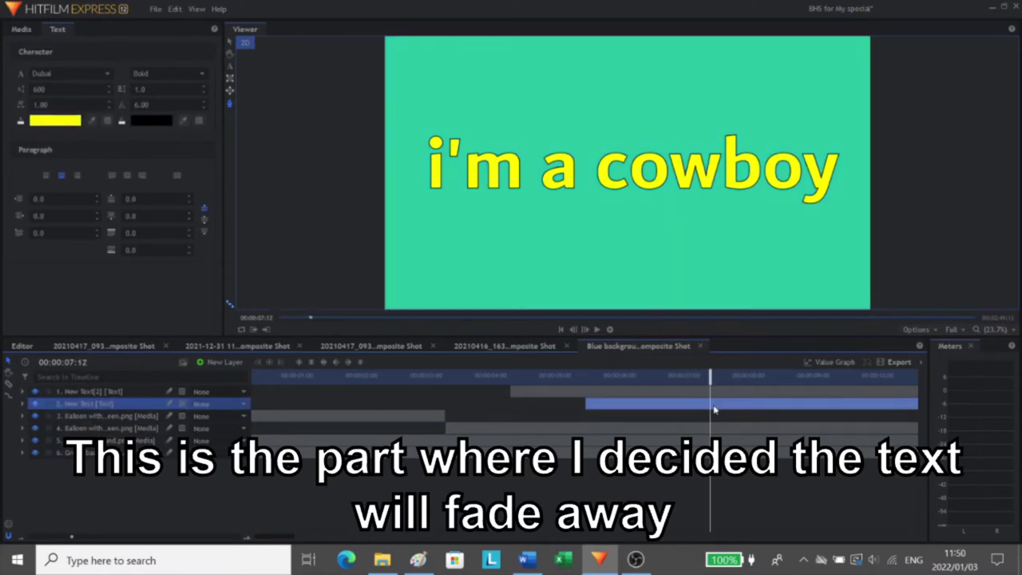
pyautogui.click(22, 404)
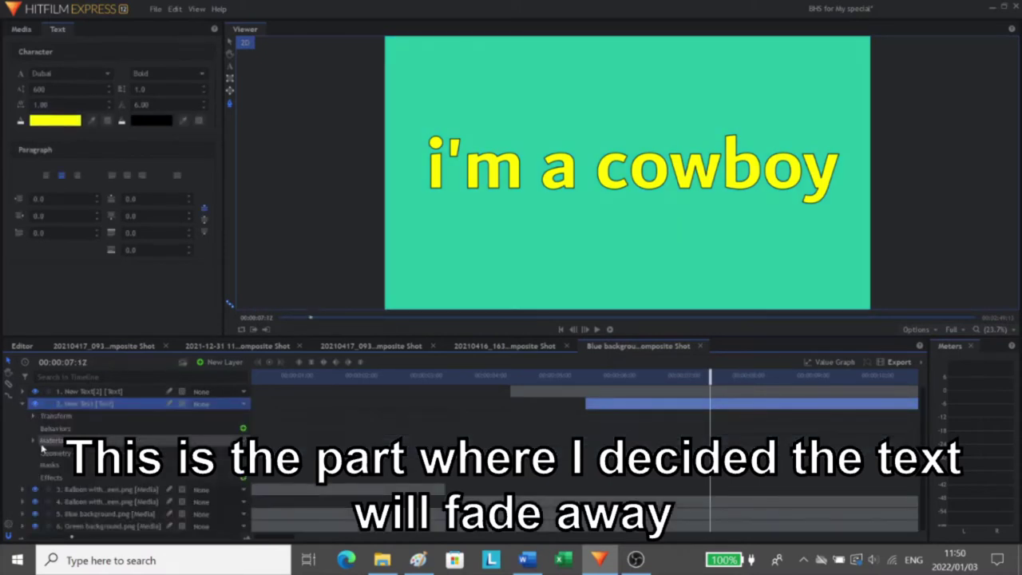
pyautogui.click(32, 416)
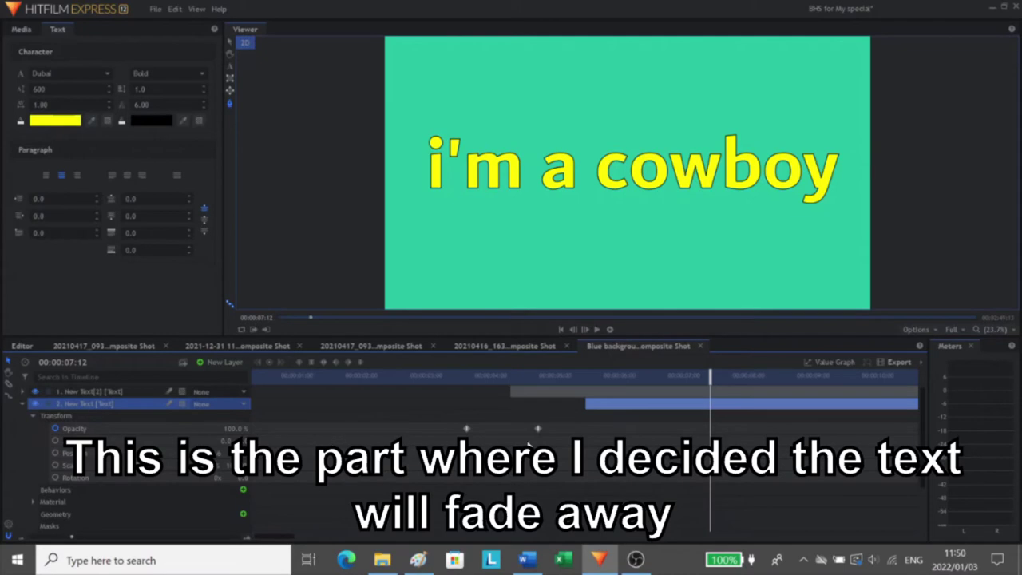
pyautogui.click(235, 429)
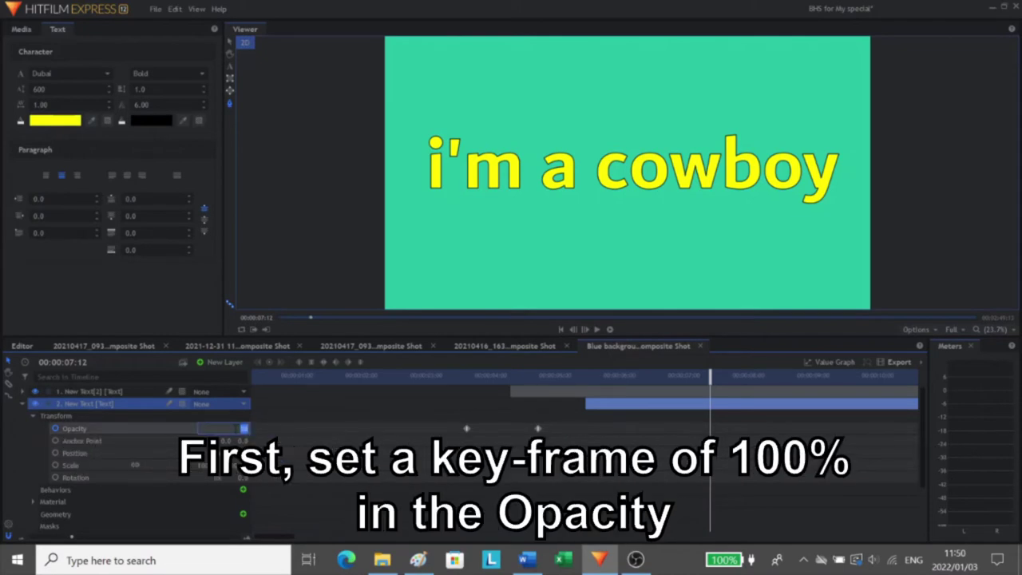
pyautogui.write('100')
pyautogui.press('Return')
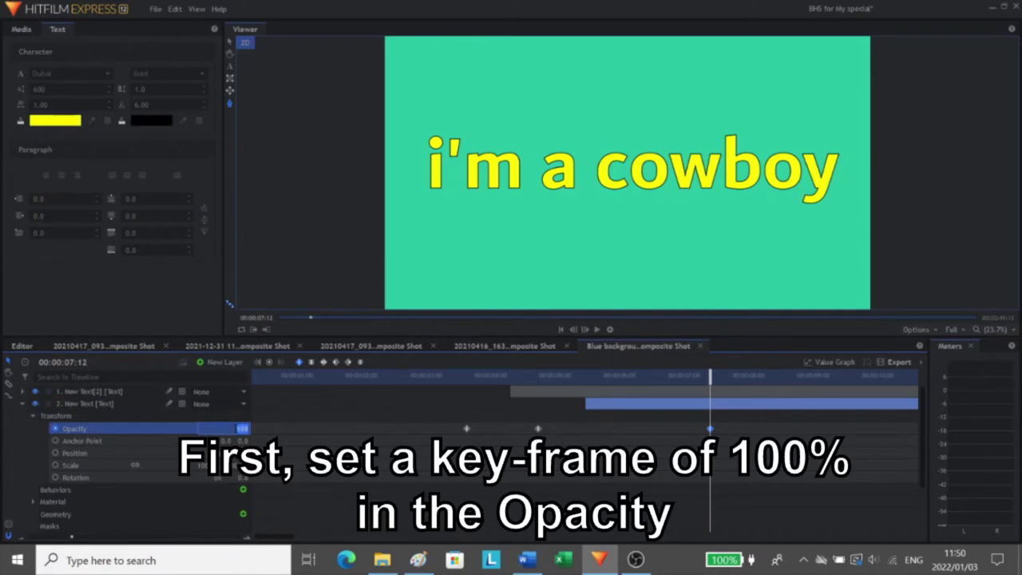
# - Add a 0% opacity keyframe to the yellow text layer at 00:00:08:23
pyautogui.click(309, 439)
pyautogui.press('space')
pyautogui.press('space')
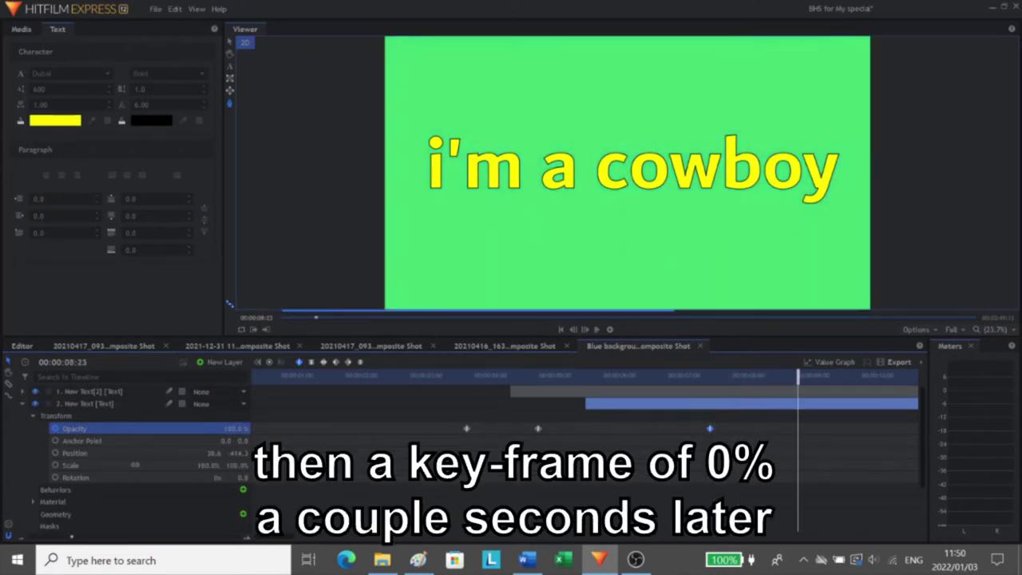
pyautogui.moveTo(239, 428); pyautogui.dragTo(158, 428)
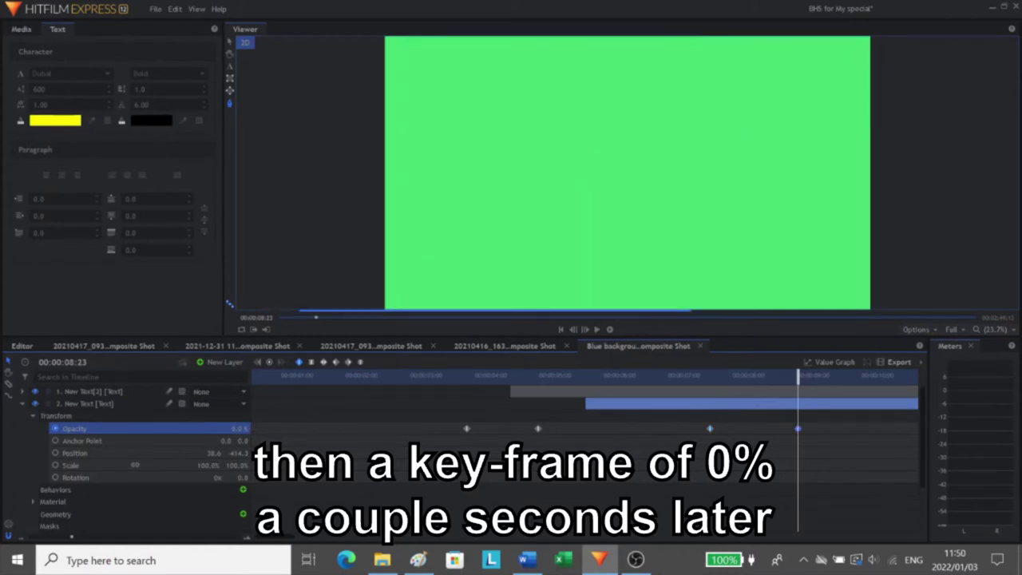
# - Move the yellow text's 0% opacity keyframe slightly earlier, scrub through the fade-out to 00:00:09:05 and collapse the layer
pyautogui.moveTo(680, 385); pyautogui.dragTo(811, 383)
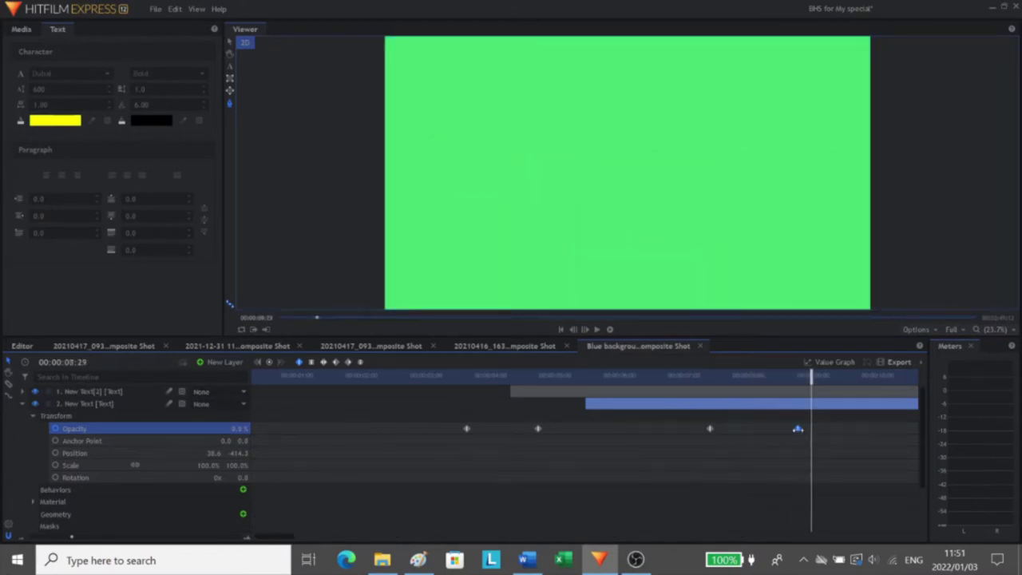
pyautogui.moveTo(797, 429); pyautogui.dragTo(786, 428)
pyautogui.click(696, 377)
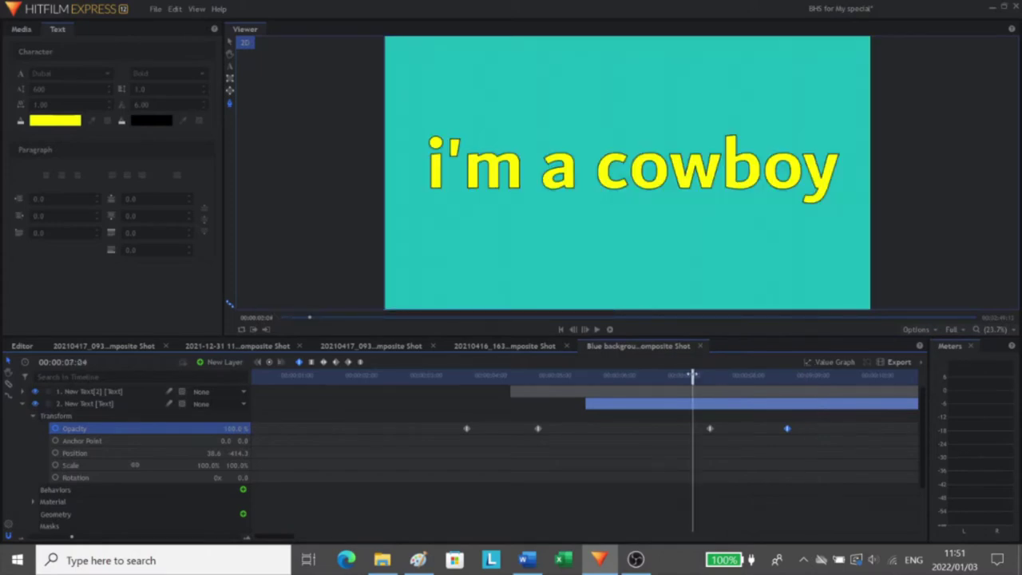
pyautogui.moveTo(701, 378); pyautogui.dragTo(825, 380)
pyautogui.click(23, 403)
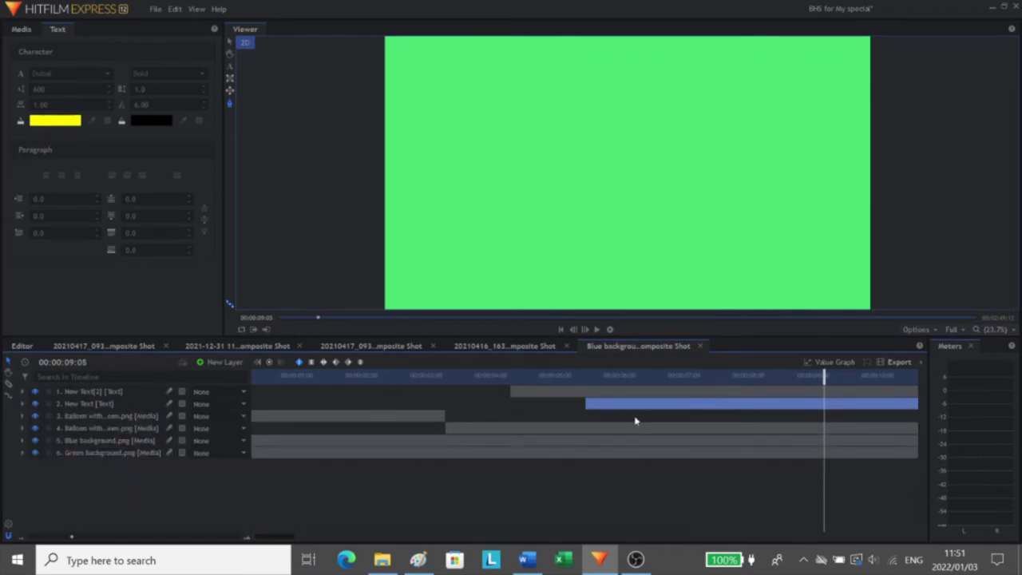
# - Slice both text layers at 00:00:09:05 and delete the two segments that follow the cut
pyautogui.press('c')
pyautogui.click(825, 403)
pyautogui.click(825, 393)
pyautogui.press('v')
pyautogui.click(838, 405)
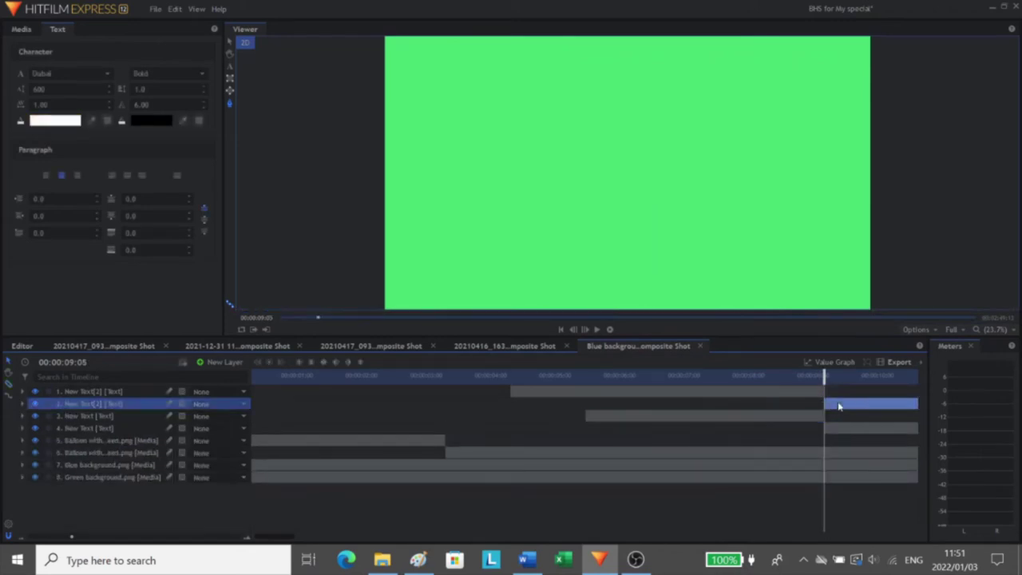
pyautogui.keyDown('ctrl'); pyautogui.click(838, 431); pyautogui.keyUp('ctrl')
pyautogui.press('Delete')
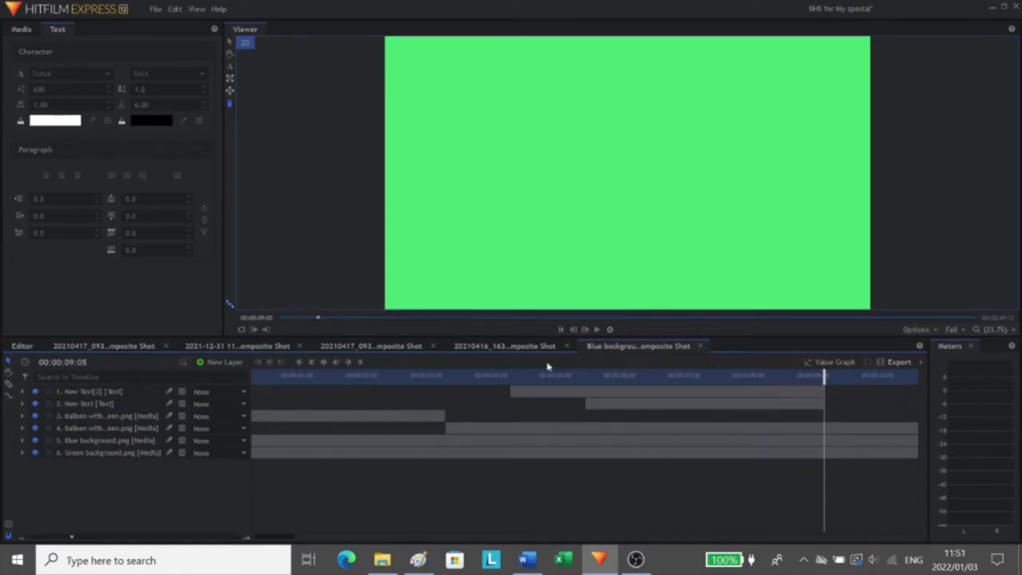
# - Preview the whole text animation from 00:00:03:18 through the yellow wipe to past the fade-out
pyautogui.moveTo(488, 376); pyautogui.dragTo(451, 381)
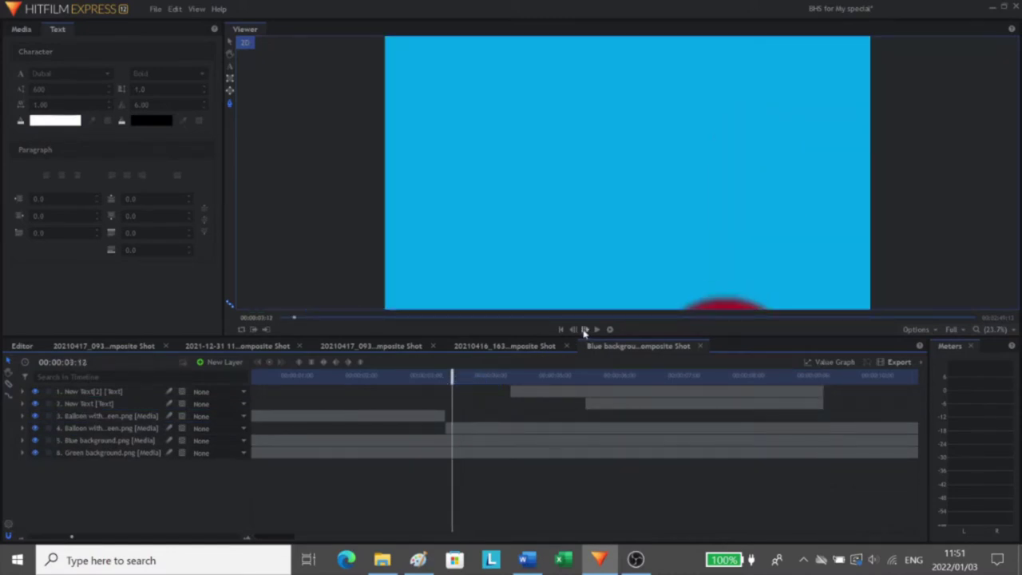
pyautogui.click(584, 330)
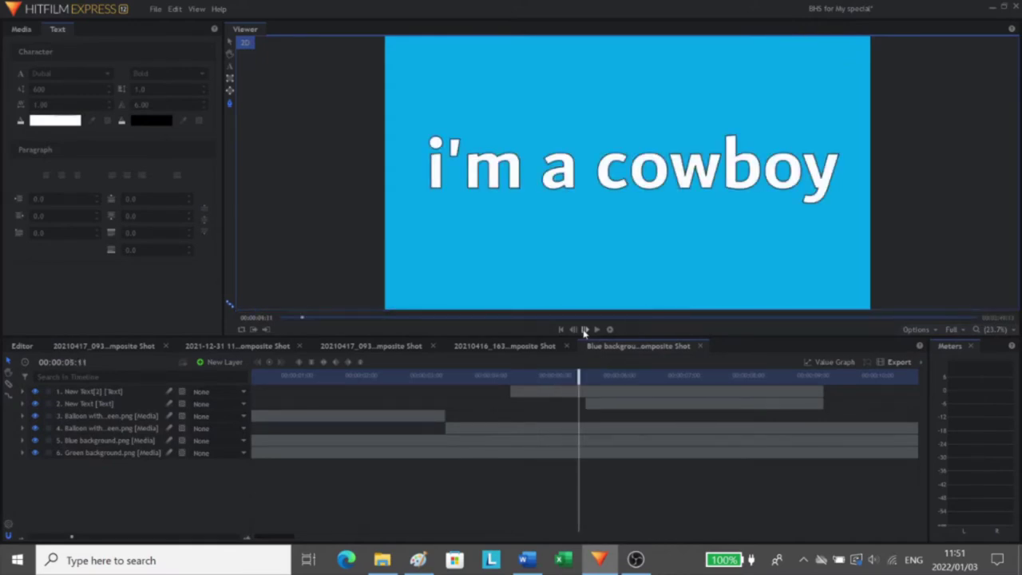
pyautogui.click(600, 375)
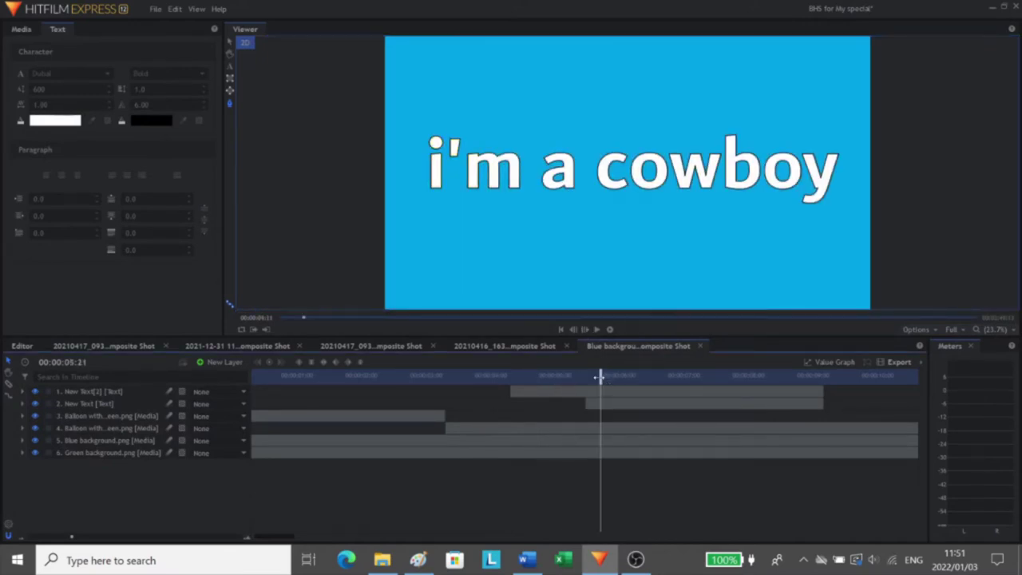
pyautogui.moveTo(599, 375); pyautogui.dragTo(838, 376)
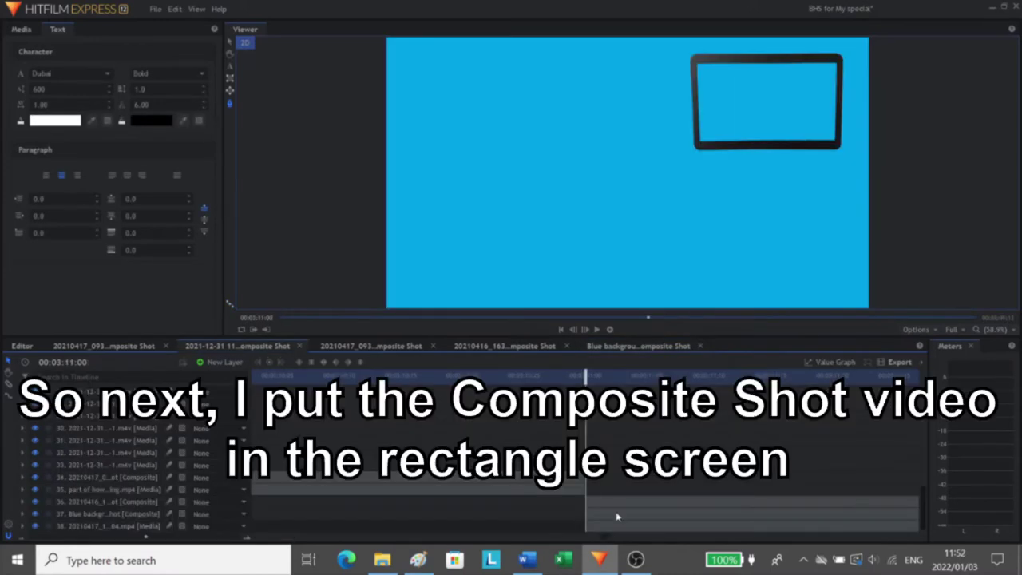
# - In the 2021-12-31 composite shot at 00:03:11:00, scale the blue background composite down and position it inside the black rectangular screen
pyautogui.click(614, 514)
pyautogui.scroll(-5, 472, 159)
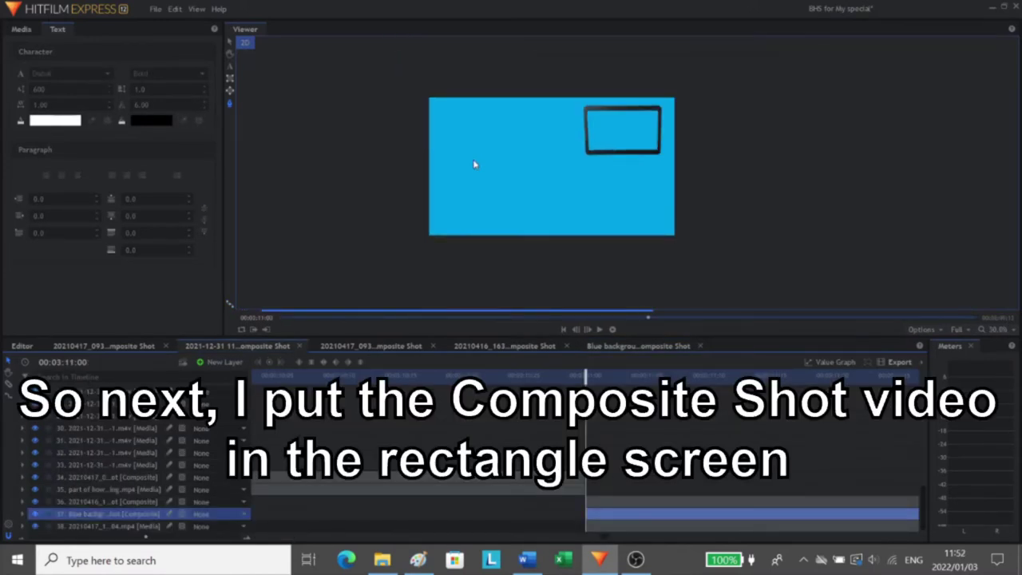
pyautogui.click(235, 42)
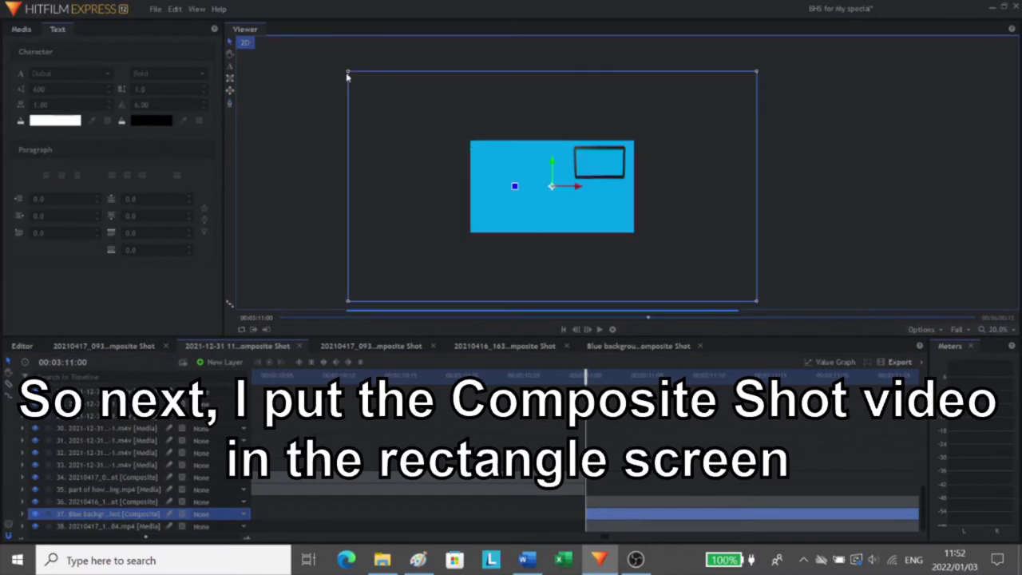
pyautogui.scroll(1, 446, 136)
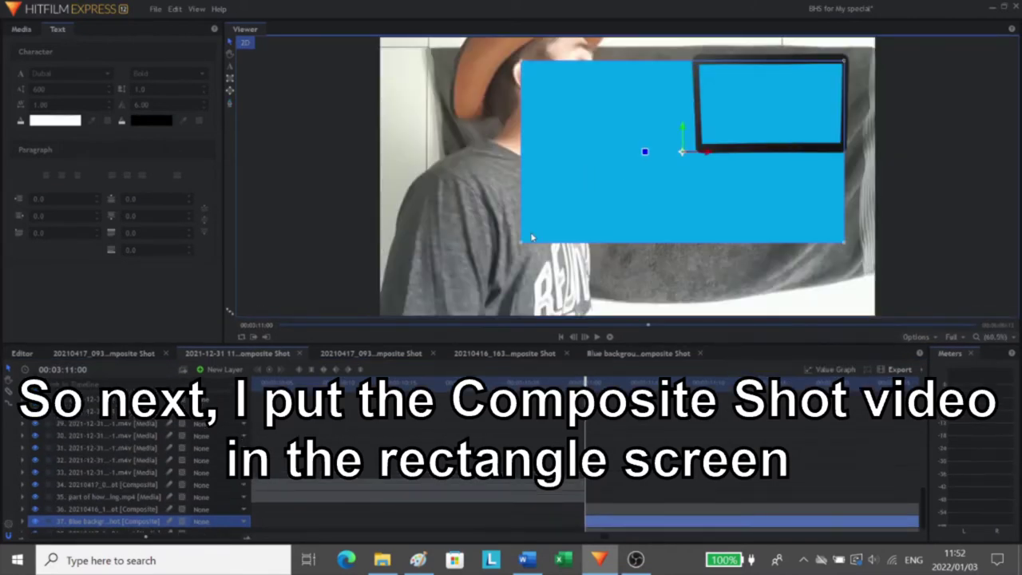
pyautogui.moveTo(531, 235); pyautogui.dragTo(698, 177)
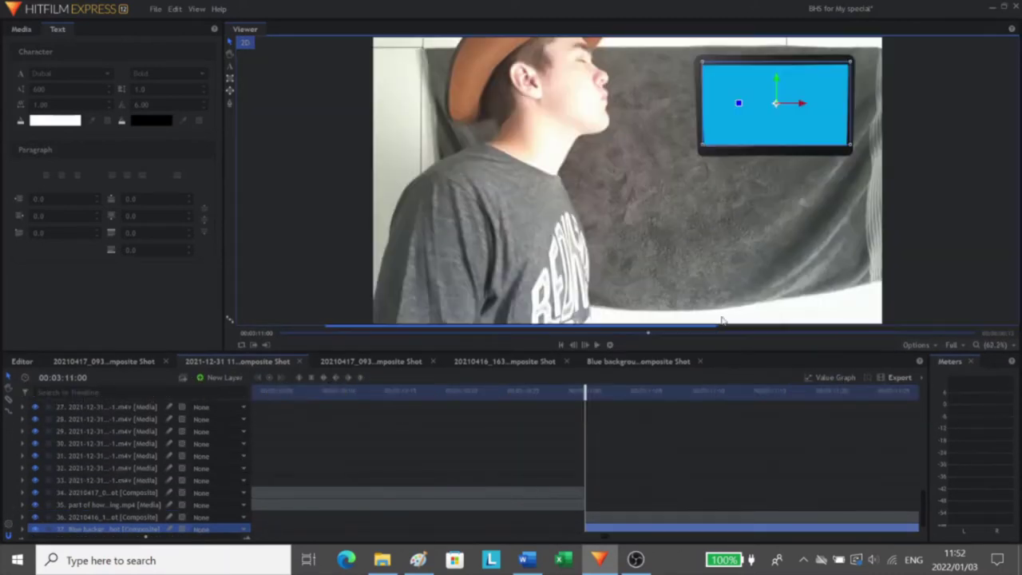
pyautogui.scroll(2, 737, 107)
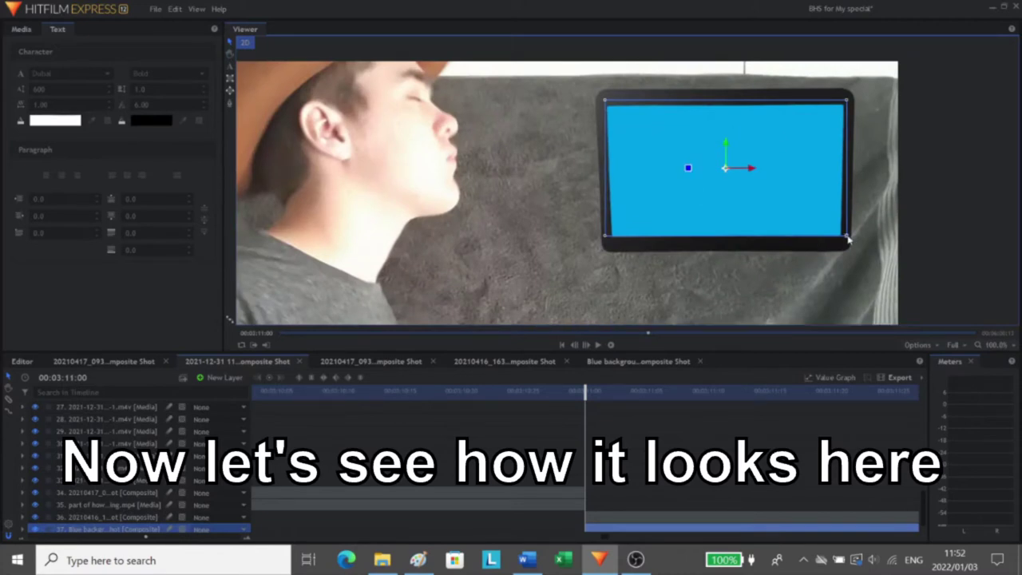
pyautogui.moveTo(727, 145); pyautogui.dragTo(726, 147)
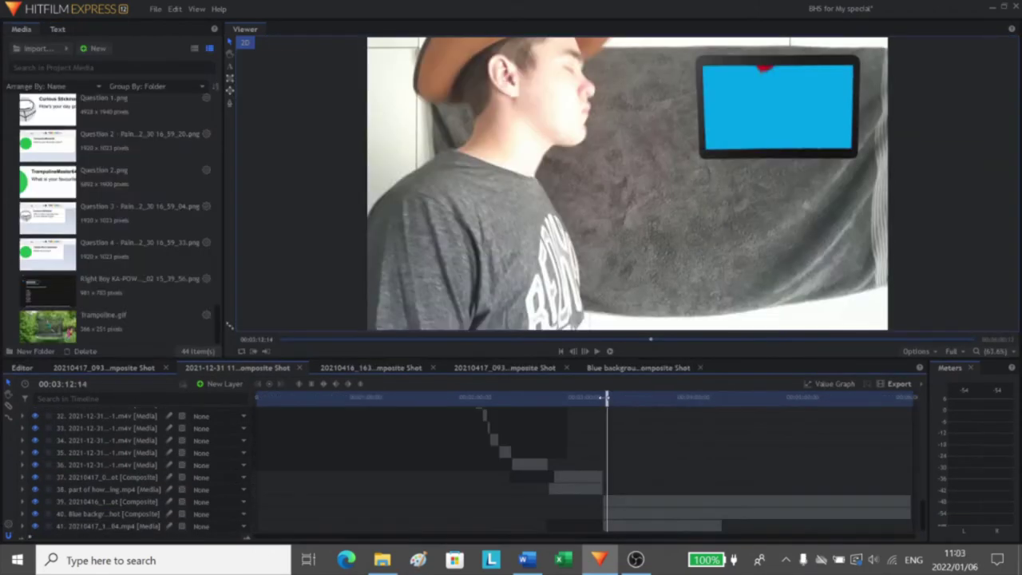
# - Inspect the fitted screen up close and step through the shot from 00:03:11:26 to check the balloon and text
pyautogui.scroll(3, 794, 89)
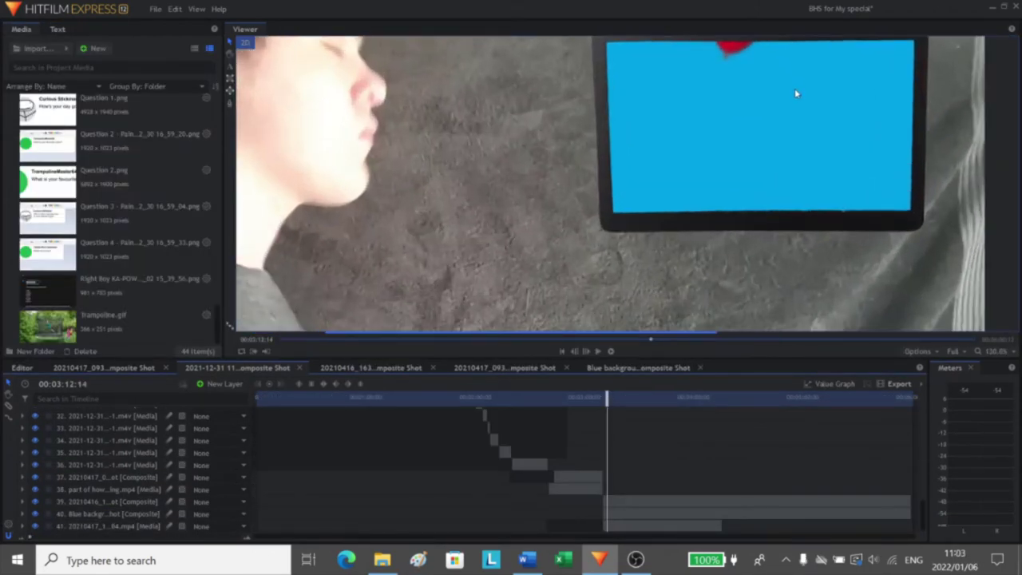
pyautogui.moveTo(795, 93); pyautogui.dragTo(776, 118)
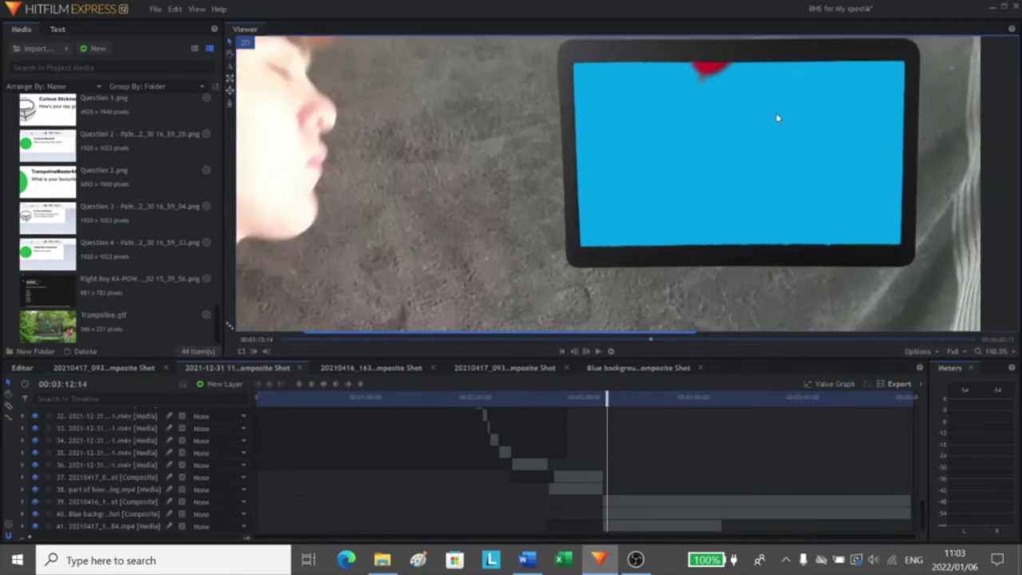
pyautogui.scroll(-1, 777, 118)
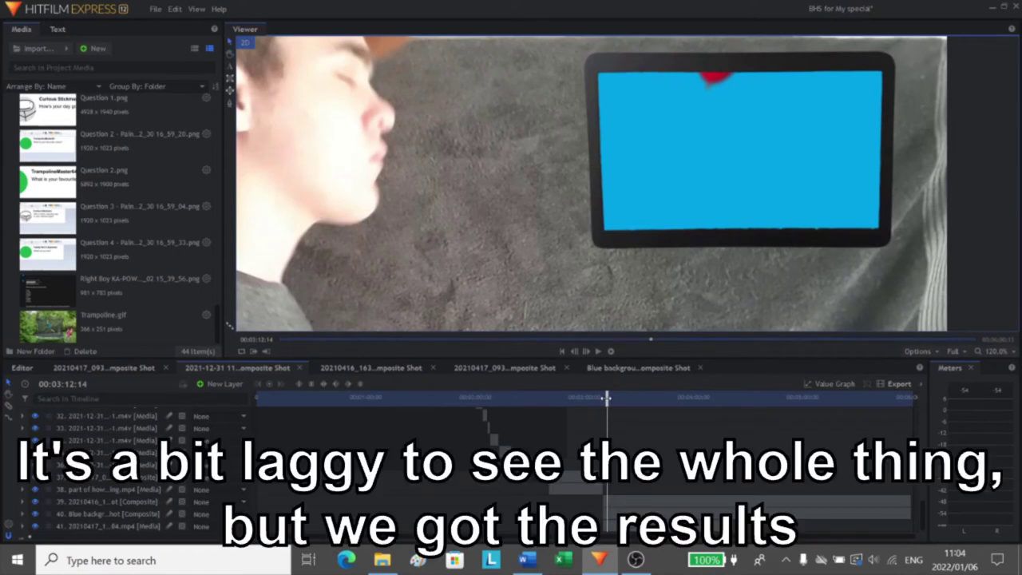
pyautogui.moveTo(607, 396)
pyautogui.mouseDown()
pyautogui.moveTo(617, 398)
pyautogui.moveTo(605, 399)
pyautogui.mouseUp()
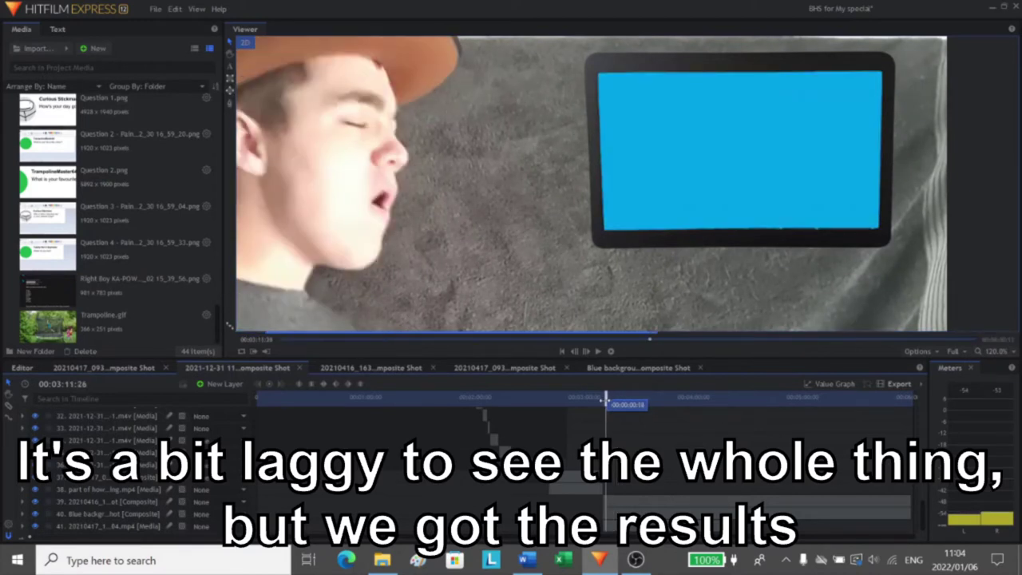
pyautogui.click(585, 352)
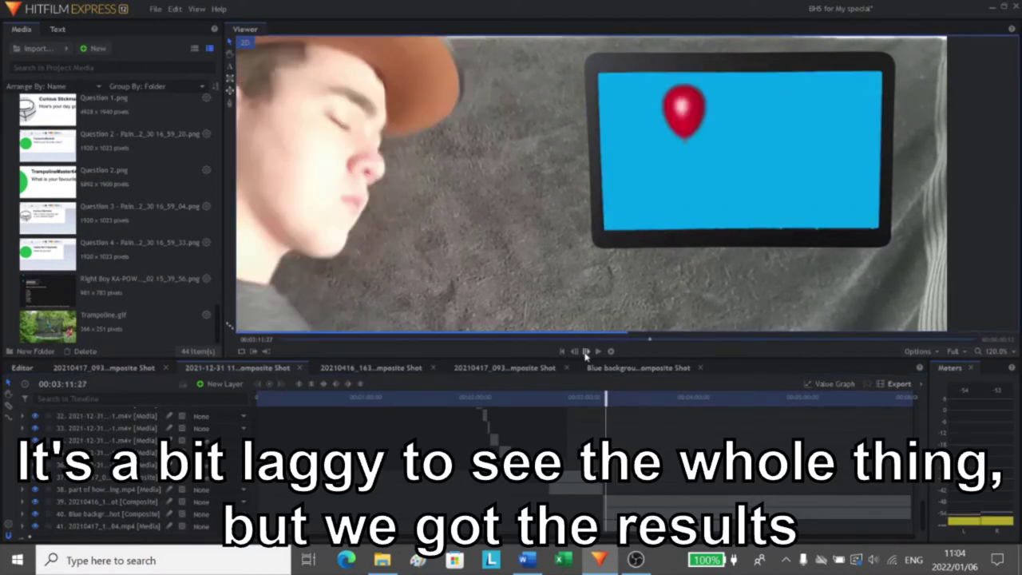
pyautogui.click(585, 352)
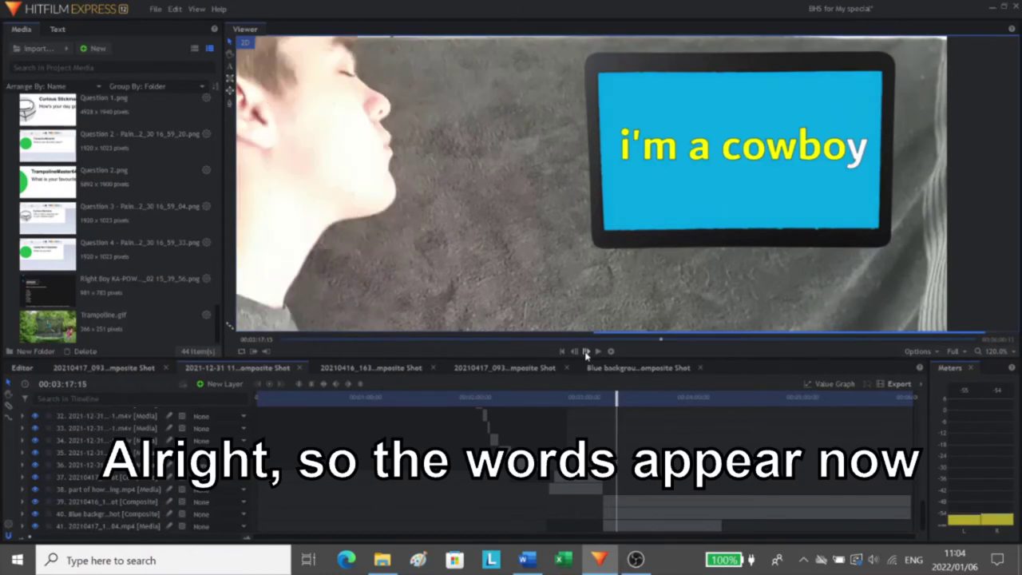
pyautogui.click(585, 352)
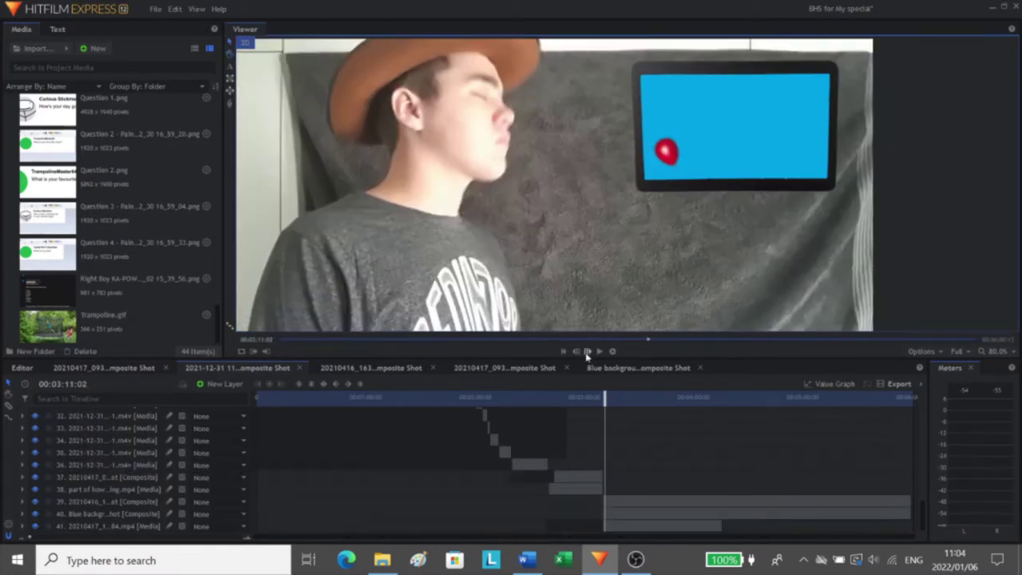
# - Step through the shot from 00:03:11:02 to 00:03:19:07 and compare the singing with the on-screen lyrics
pyautogui.click(587, 352)
pyautogui.click(586, 353)
pyautogui.click(587, 353)
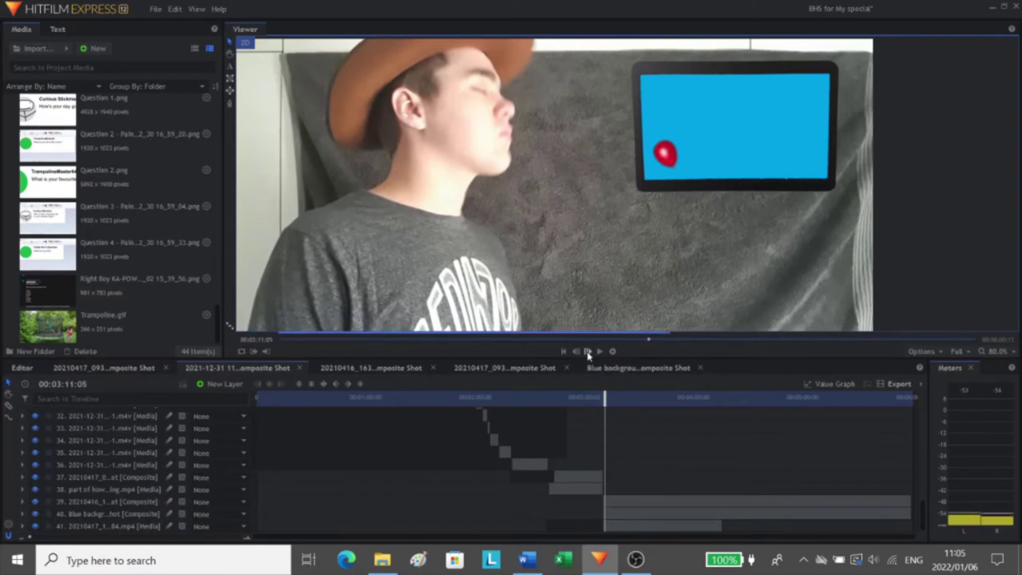
pyautogui.click(586, 352)
pyautogui.click(586, 353)
pyautogui.click(587, 353)
pyautogui.click(587, 353)
pyautogui.click(587, 353)
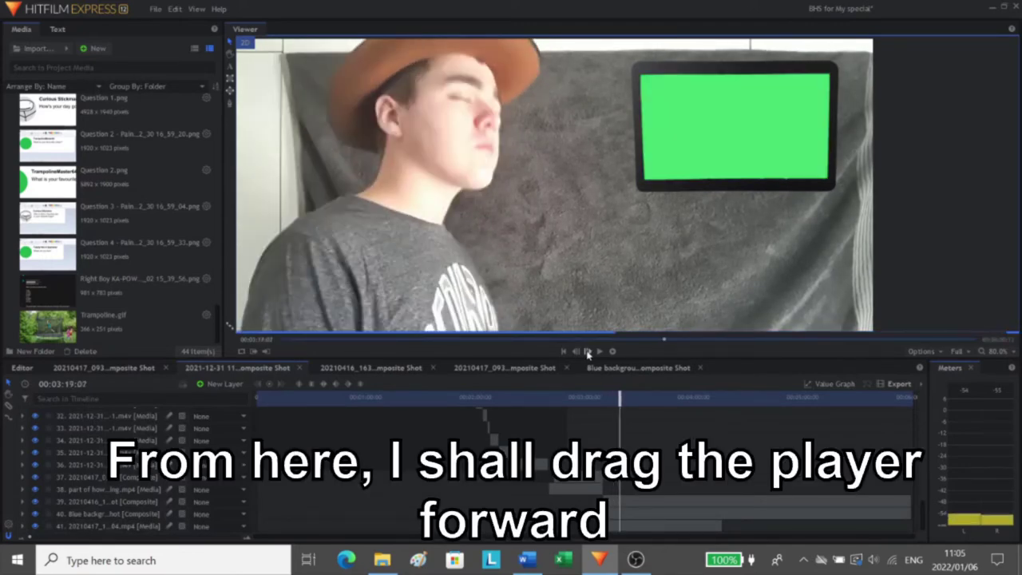
pyautogui.click(588, 352)
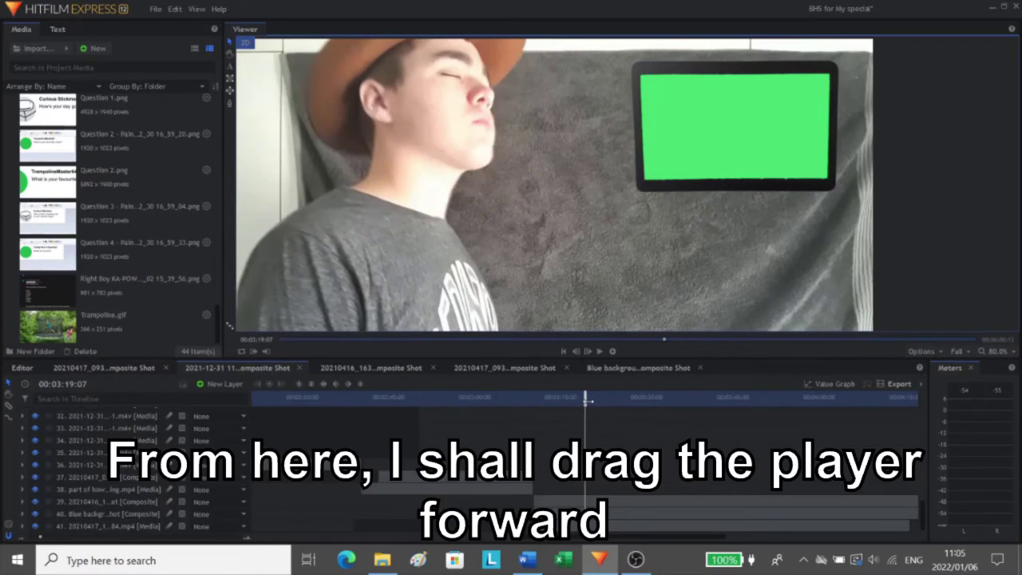
# - Play the shot from 00:03:14:15, find the frame where the text starts fading in, and continue to where the singing begins
pyautogui.moveTo(587, 401); pyautogui.dragTo(557, 413)
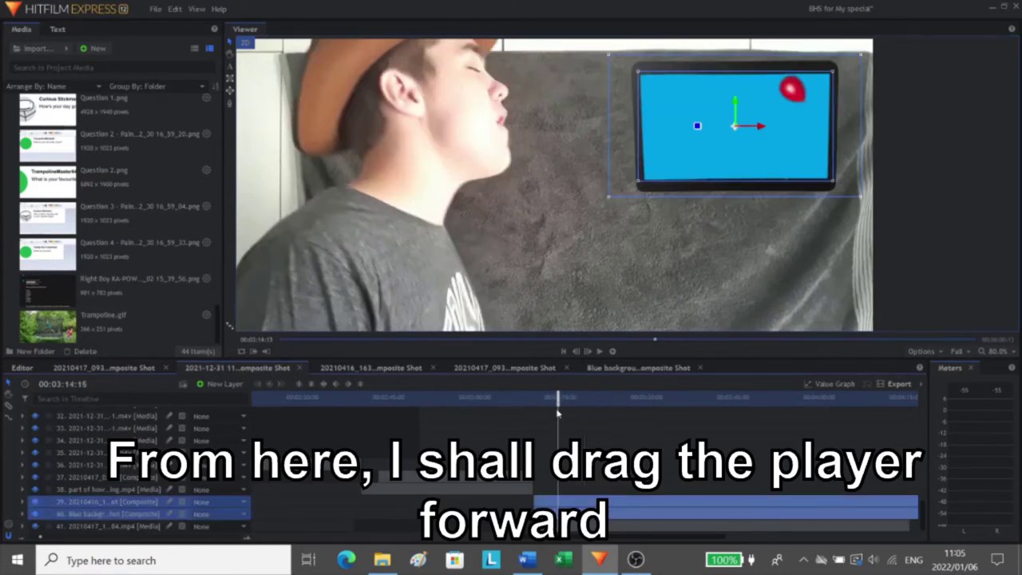
pyautogui.press('space')
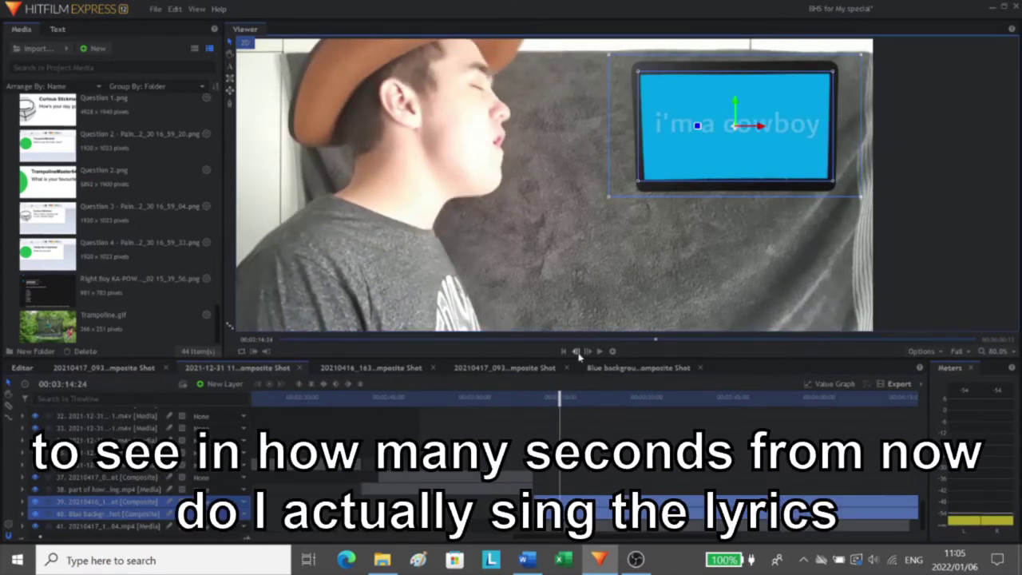
pyautogui.click(576, 352)
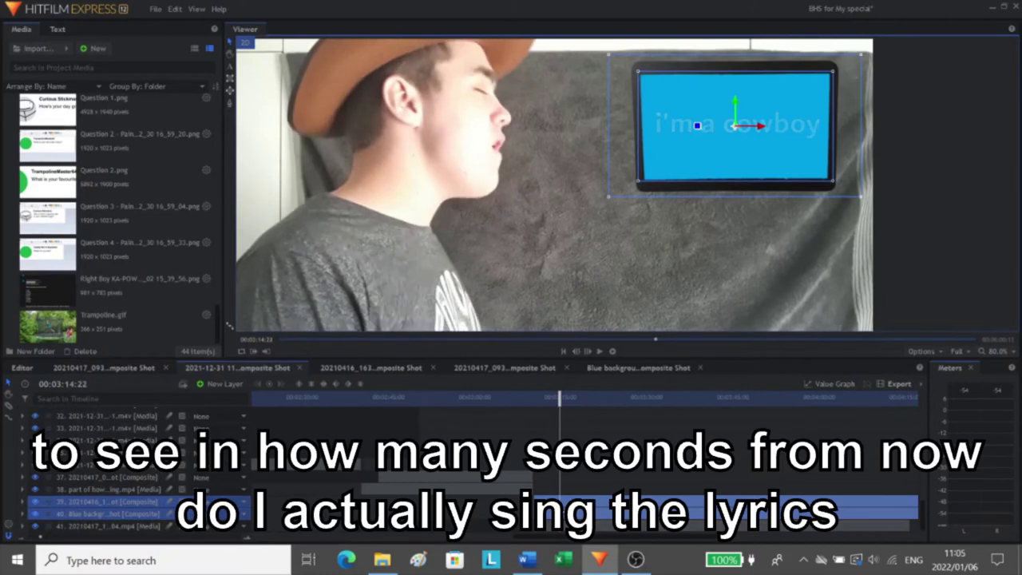
pyautogui.press('space')
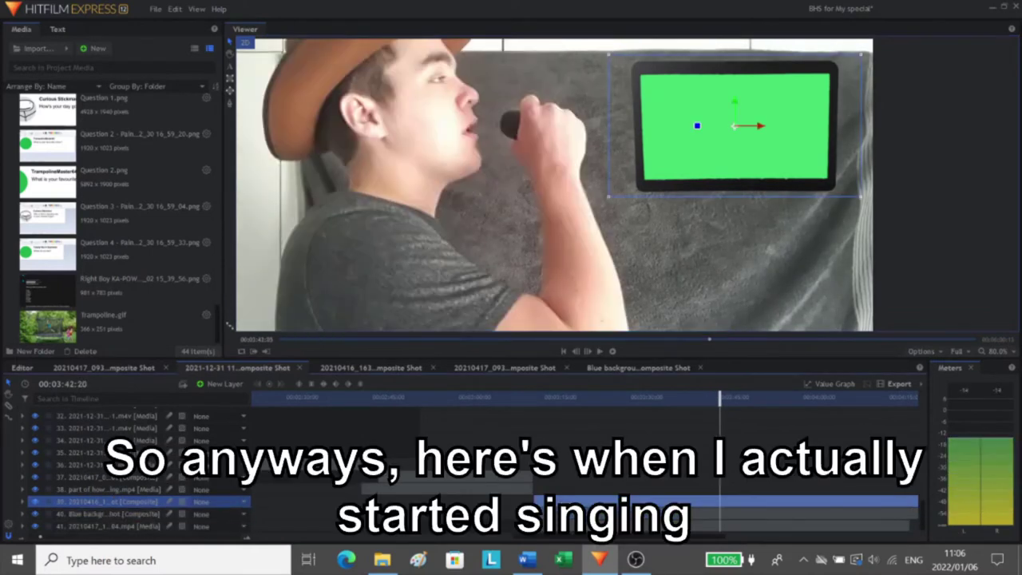
# - Add the blue background composite to the layer selection and step back frame by frame to the start of the singing at 00:03:41:28
pyautogui.keyDown('ctrl'); pyautogui.click(96, 514); pyautogui.keyUp('ctrl')
pyautogui.press(',')
pyautogui.press(',')
pyautogui.press(',')
pyautogui.press(',')
pyautogui.press(',')
pyautogui.press(',')
pyautogui.press(',')
pyautogui.press(',')
pyautogui.press(',')
pyautogui.press(',')
pyautogui.press(',')
pyautogui.press(',')
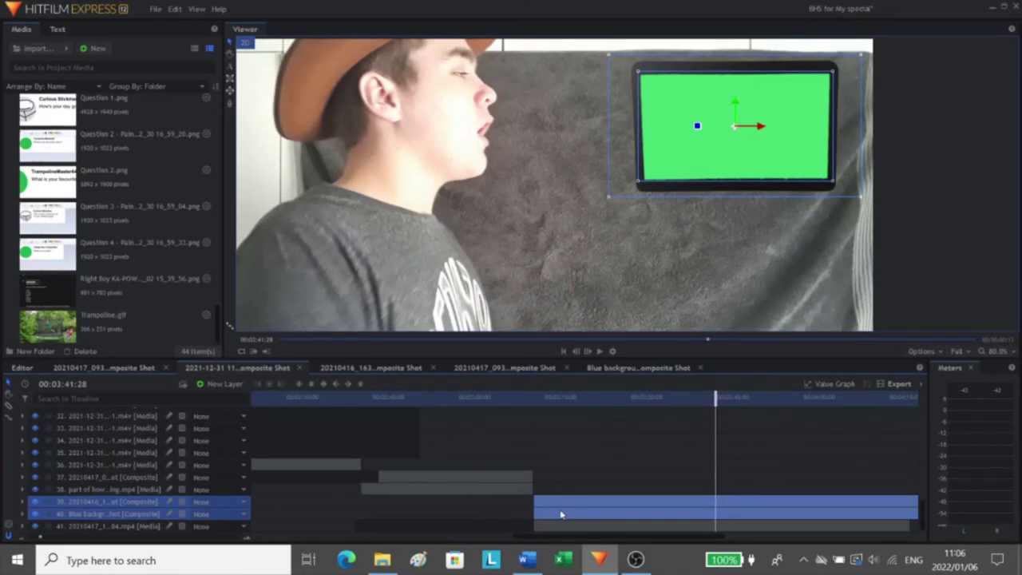
# - Try shifting both selected composite layers about 27 seconds forward to gauge the offset to the singing, and undo the shift
pyautogui.moveTo(561, 514); pyautogui.dragTo(718, 509)
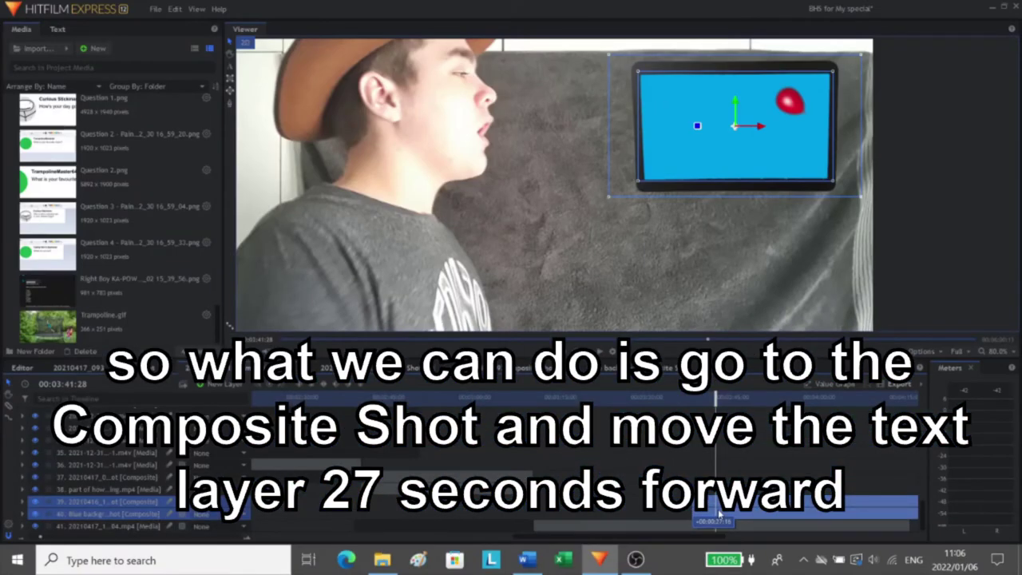
pyautogui.moveTo(718, 513); pyautogui.dragTo(717, 513)
pyautogui.moveTo(717, 514); pyautogui.dragTo(717, 513)
pyautogui.hotkey('ctrl', 'z')
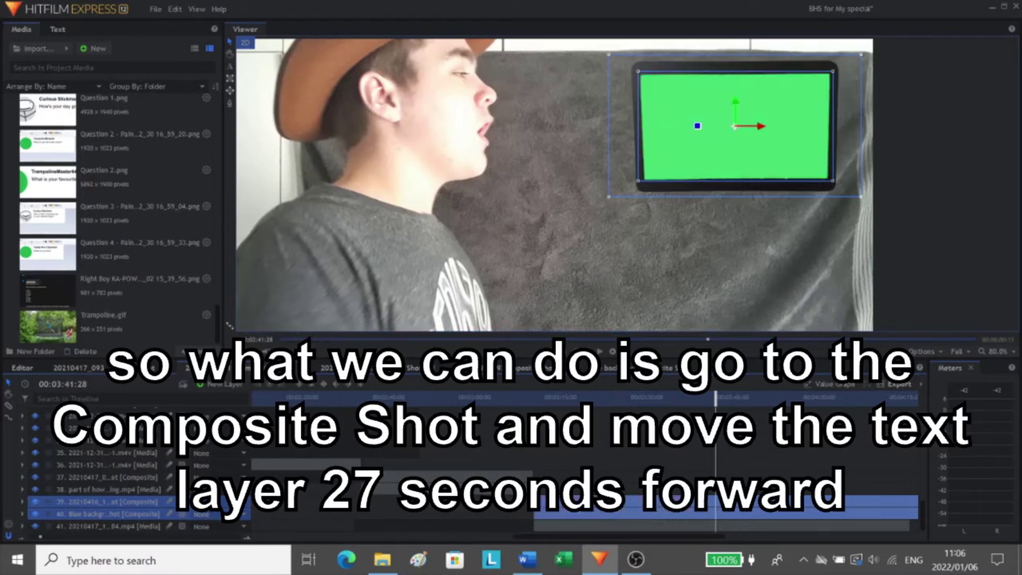
# - In the blue background composite shot, move both "i'm a cowboy" text layers 27 seconds forward together
pyautogui.click(619, 367)
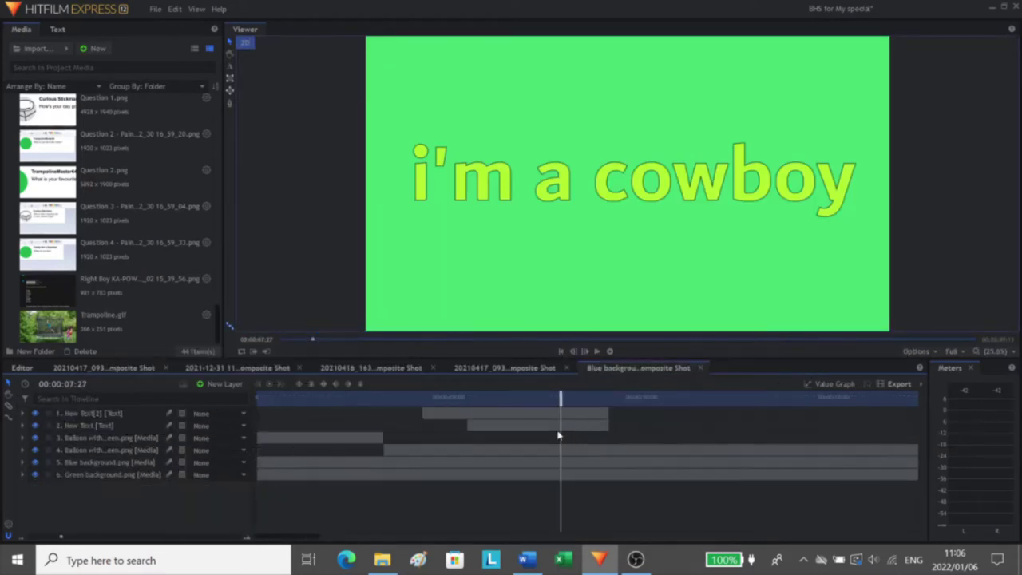
pyautogui.click(455, 416)
pyautogui.keyDown('ctrl'); pyautogui.click(479, 428); pyautogui.keyUp('ctrl')
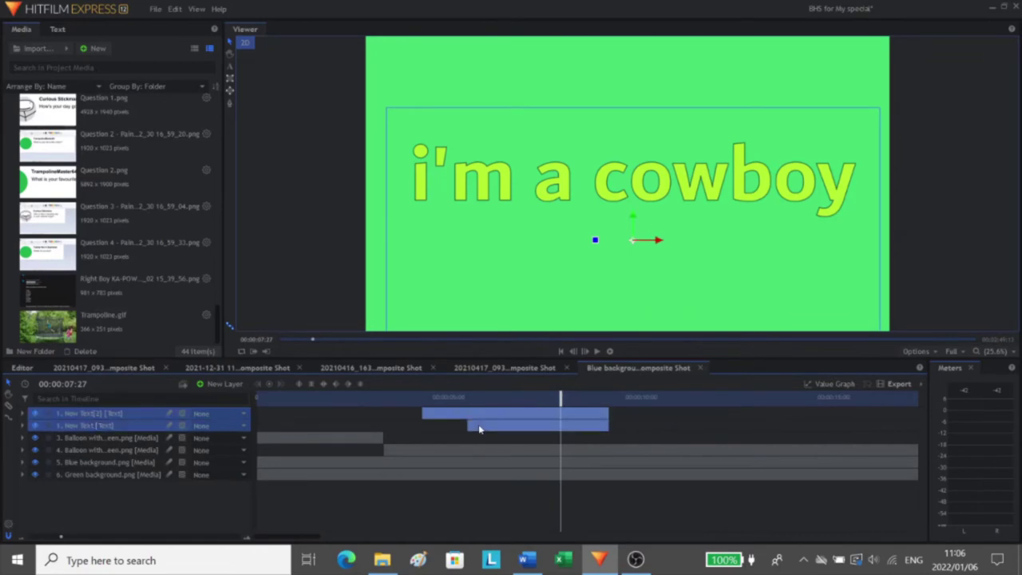
pyautogui.moveTo(479, 429)
pyautogui.mouseDown()
pyautogui.moveTo(978, 431)
pyautogui.moveTo(486, 442)
pyautogui.mouseUp()
# - Return to the 2021-12-31 composite shot and preview the lyrics against the singing around 00:03:43:17
pyautogui.click(237, 368)
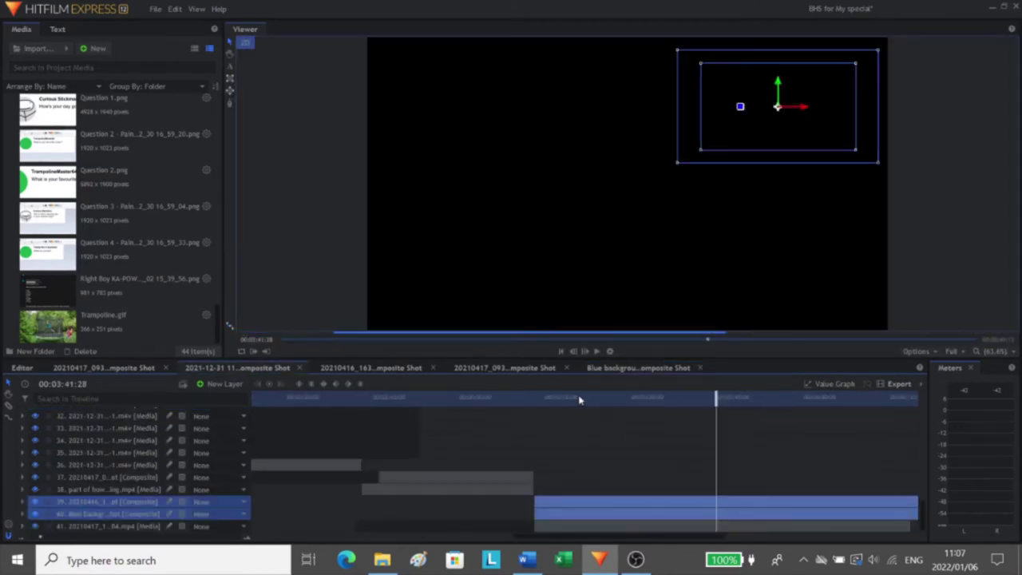
pyautogui.moveTo(575, 399); pyautogui.dragTo(702, 419)
pyautogui.click(584, 351)
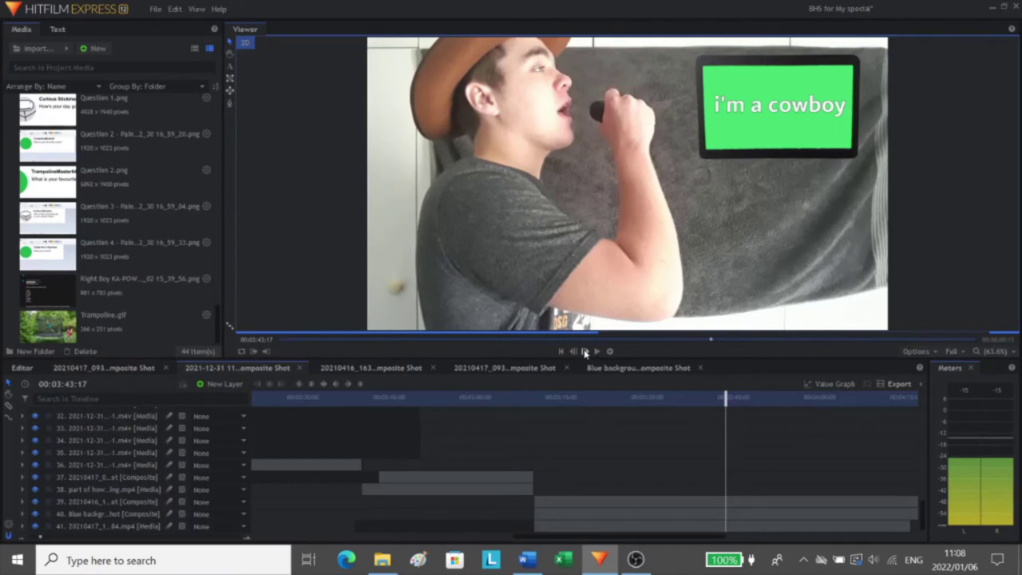
pyautogui.click(585, 352)
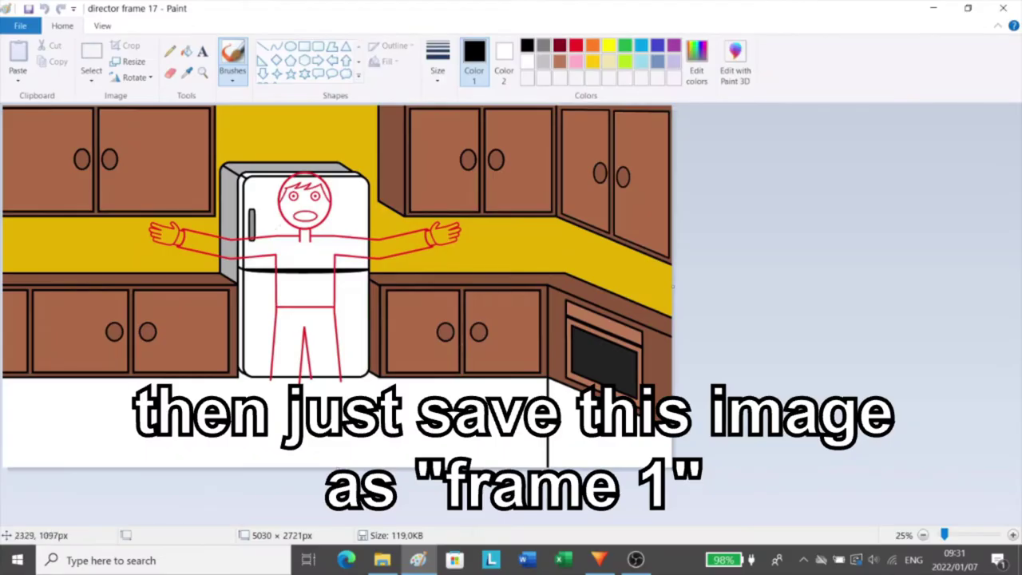
# - In Paint, start saving the kitchen drawing under a new name, browse the numbered frames in Funny TV Kitchen Scene, and cancel
pyautogui.click(19, 25)
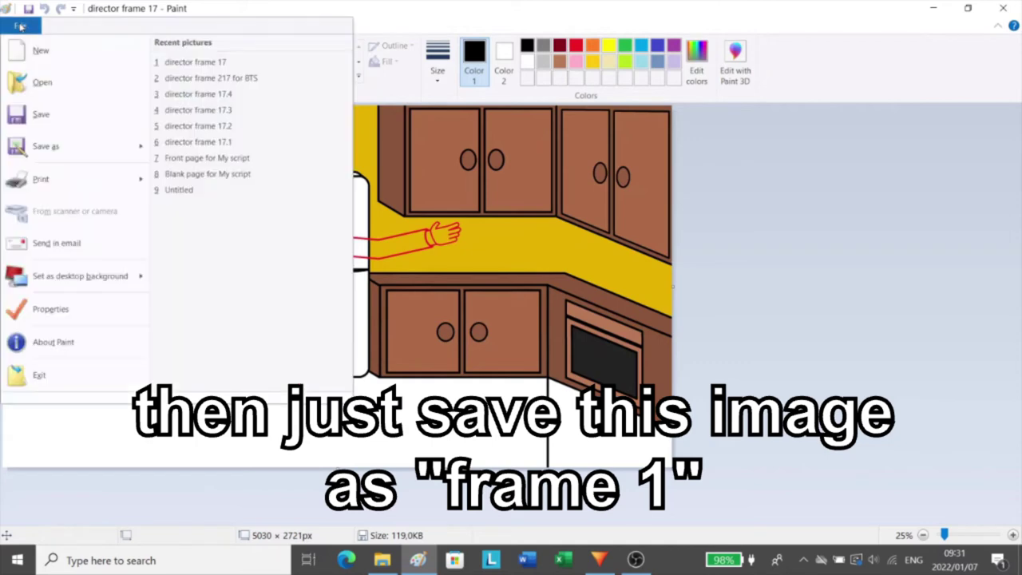
pyautogui.click(47, 146)
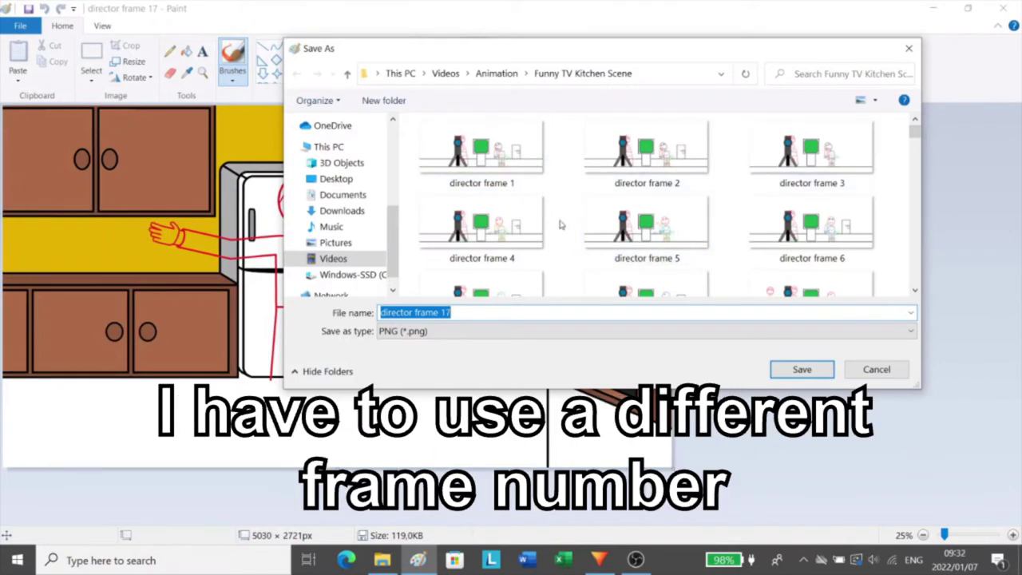
pyautogui.scroll(-5, 562, 272)
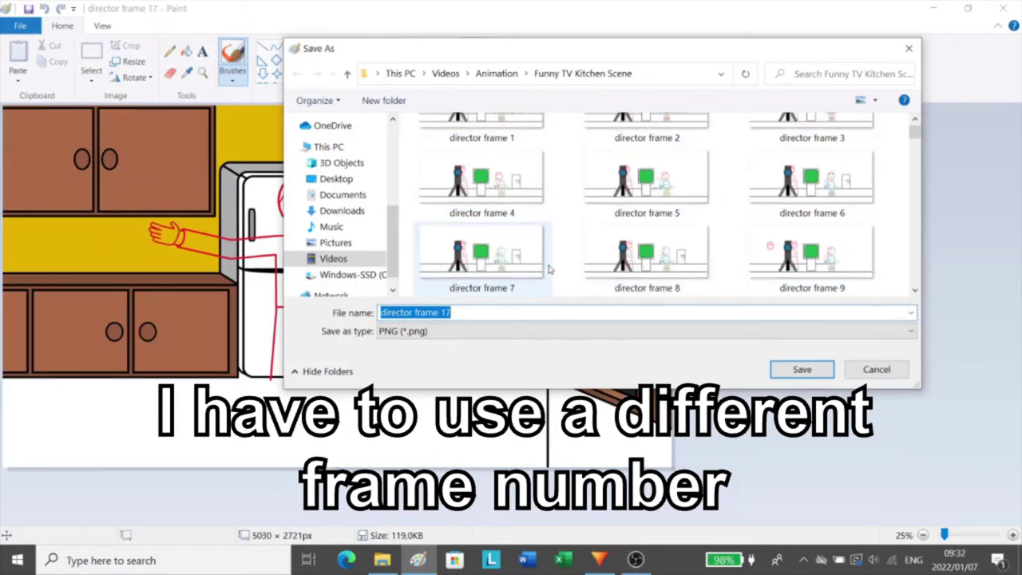
pyautogui.scroll(-3, 737, 231)
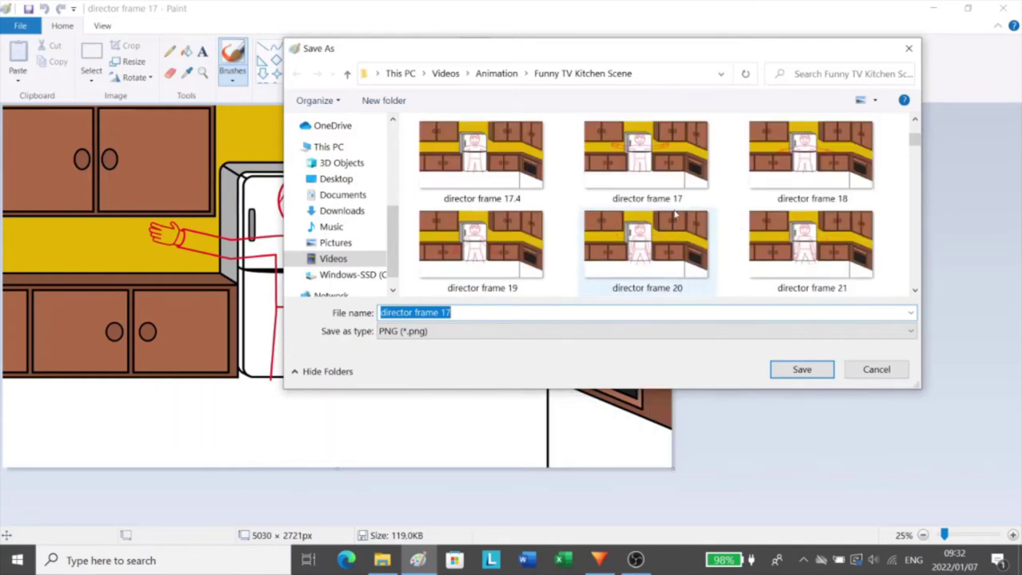
pyautogui.click(911, 48)
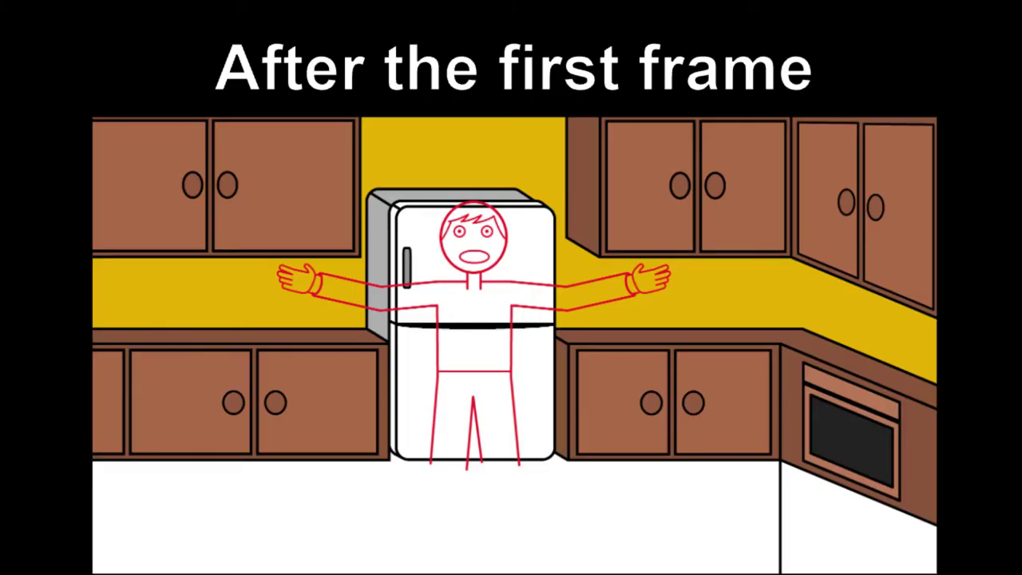